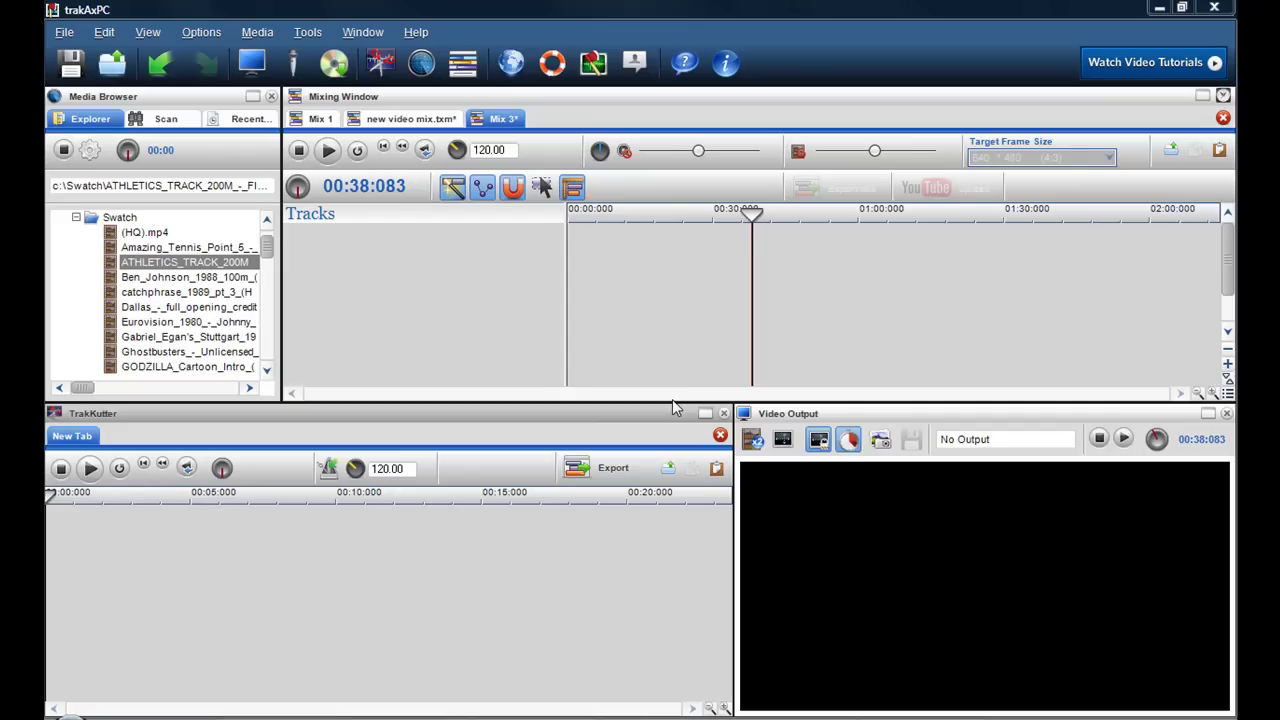
Step: Load the 200 m final clip, widen its video preview, and play it from 00:08 to 00:39
double_click(185, 262)
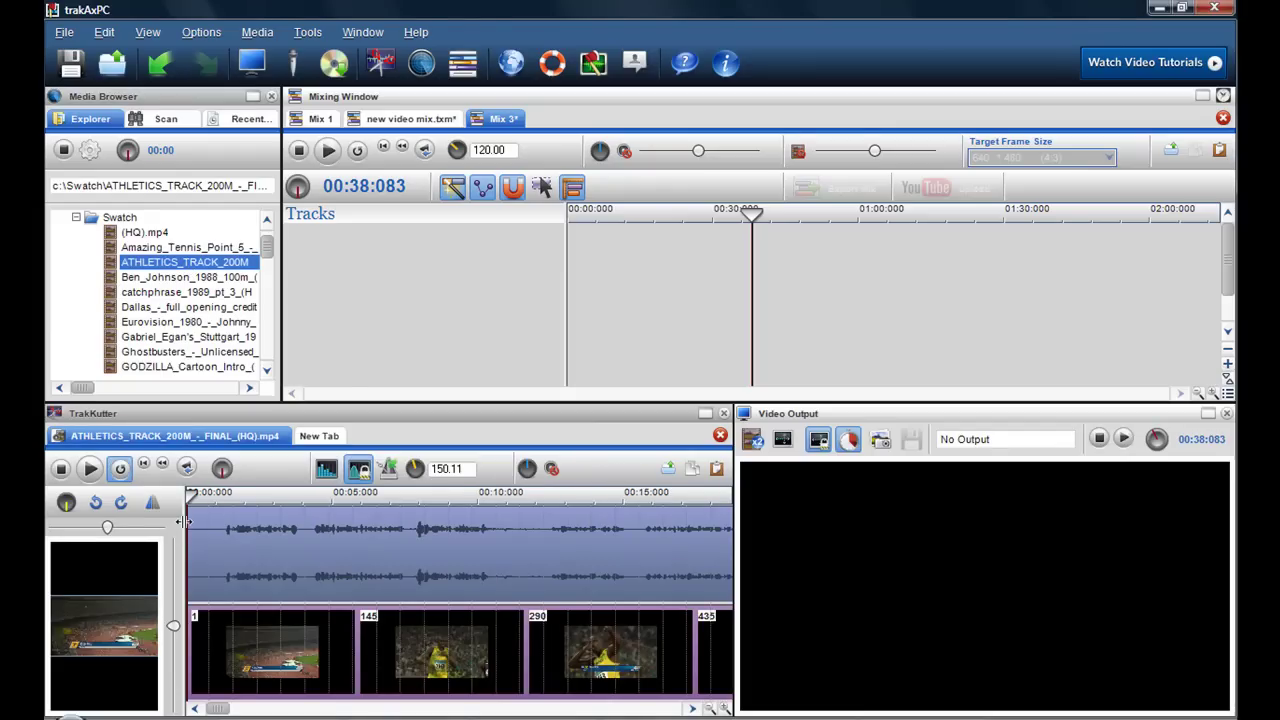
left_click_drag(183, 521, 316, 511)
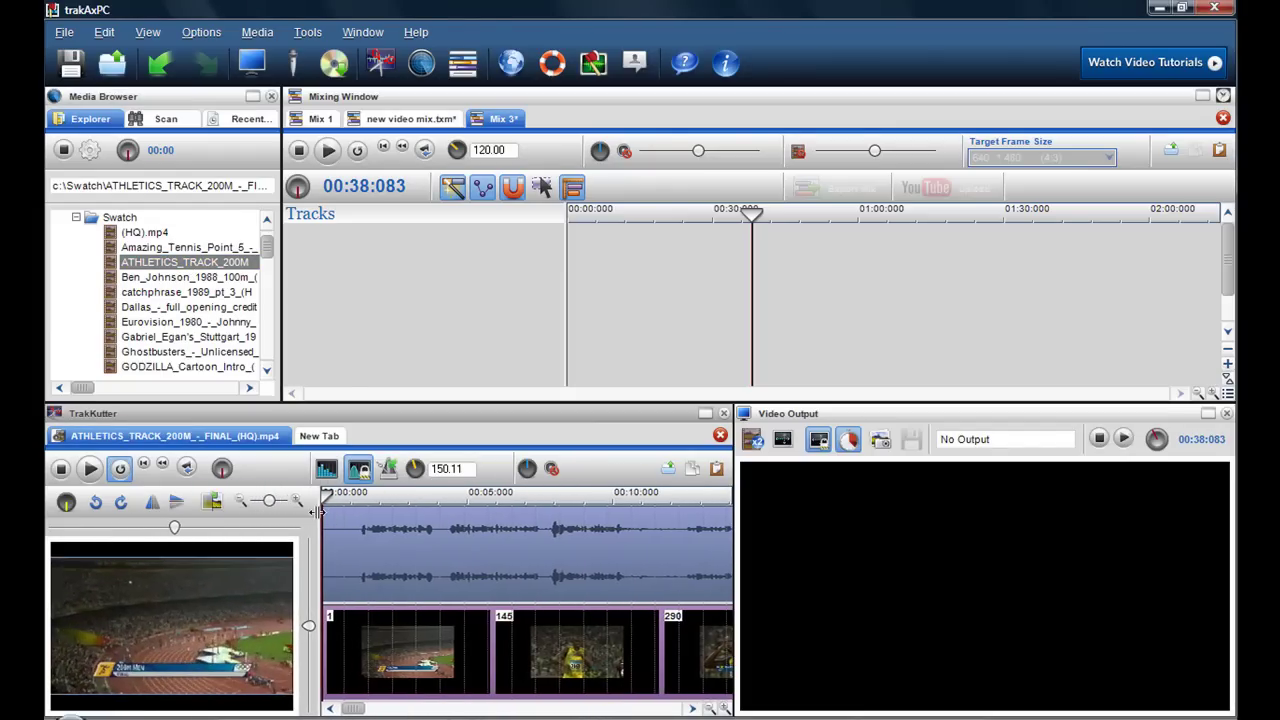
left_click(497, 541)
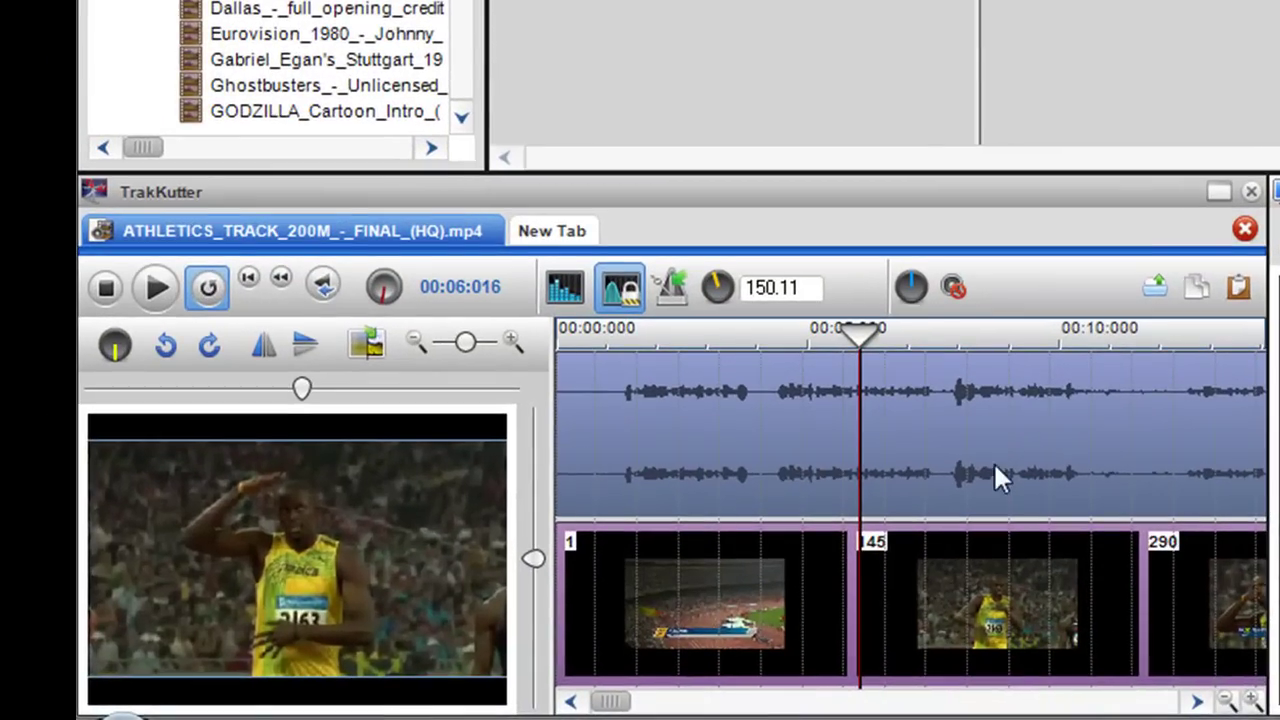
left_click(924, 495)
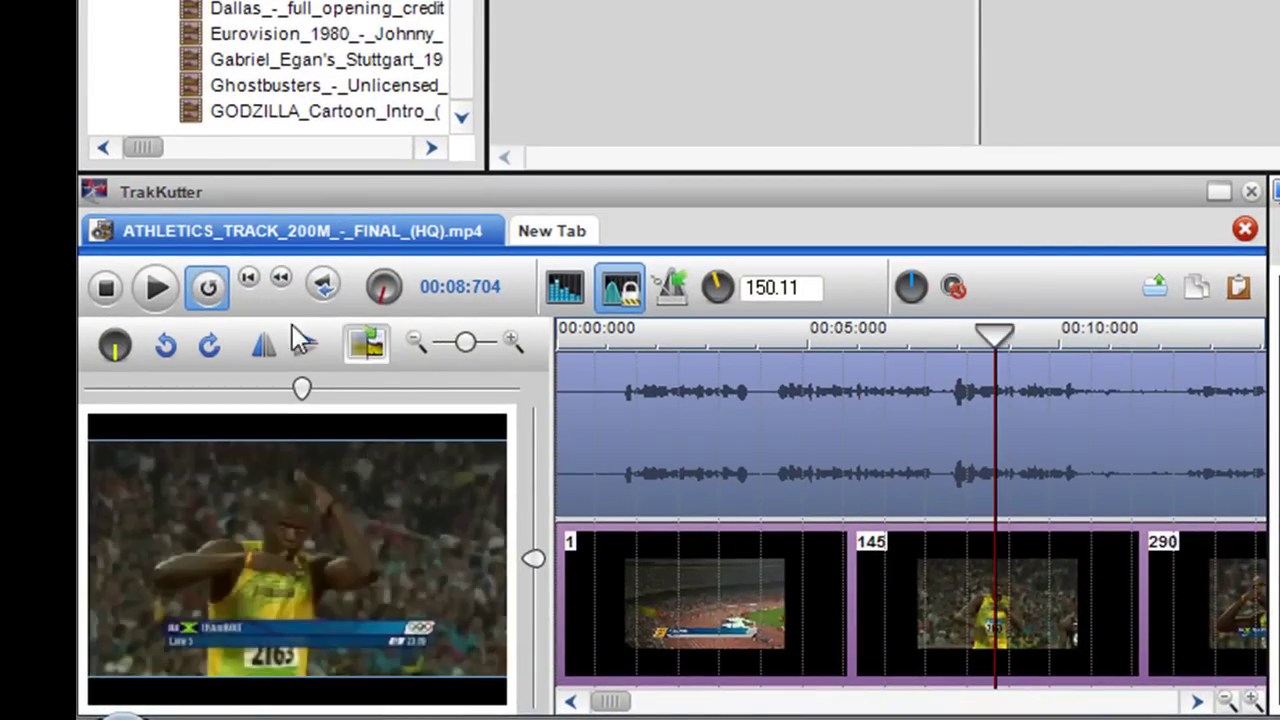
left_click(157, 288)
scroll(903, 461, "down", 4)
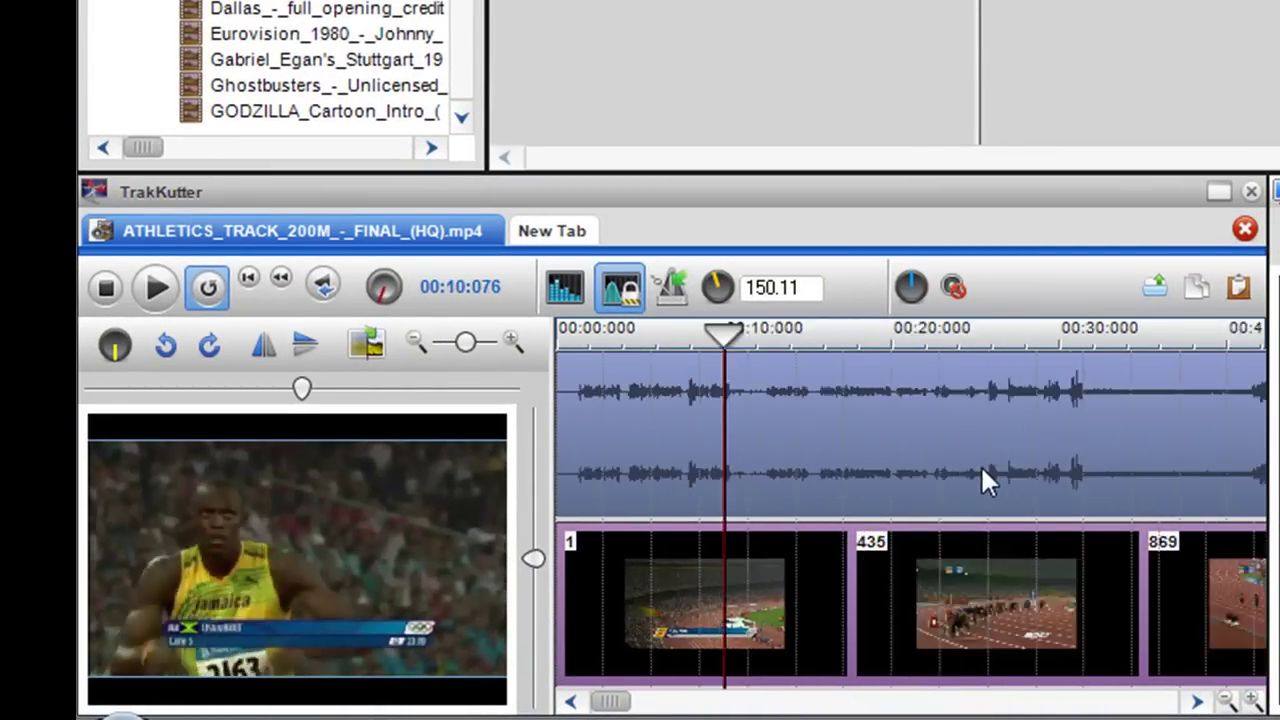
left_click(888, 445)
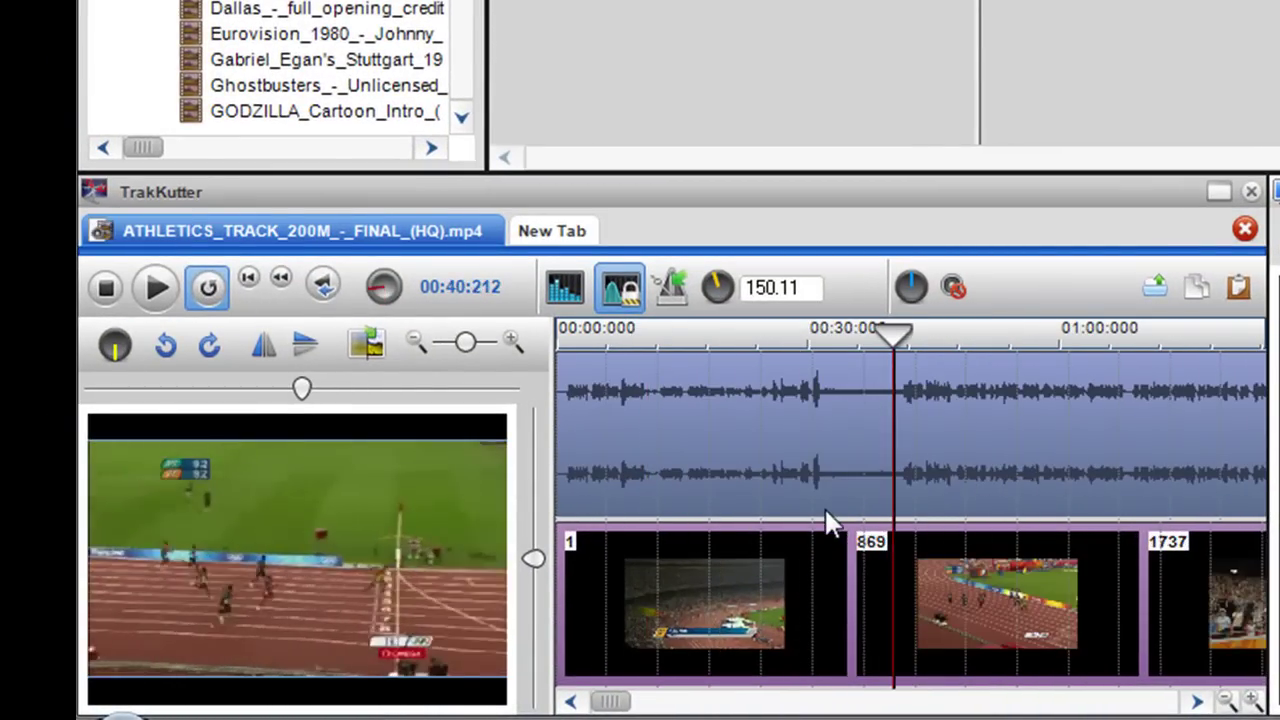
Step: Lower the clip's play rate from 150.11 to 30.00 and preview it from 00:18 to 00:34
left_click(108, 295)
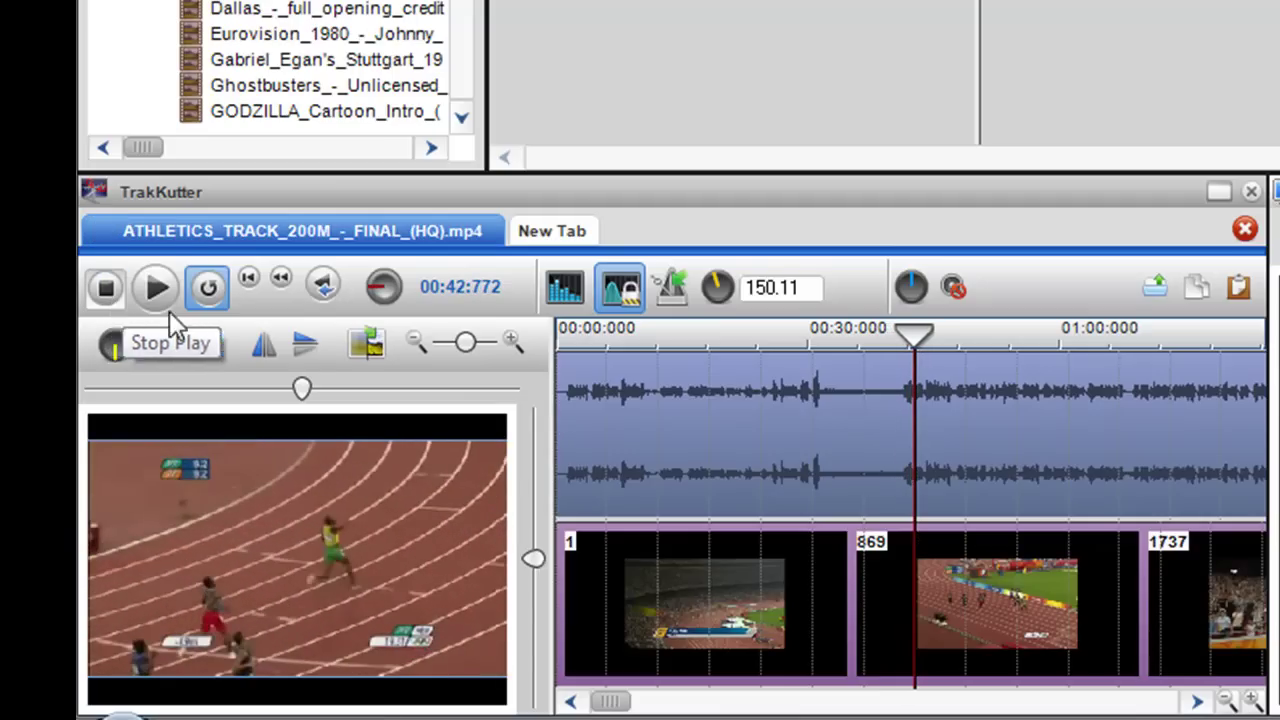
left_click(710, 421)
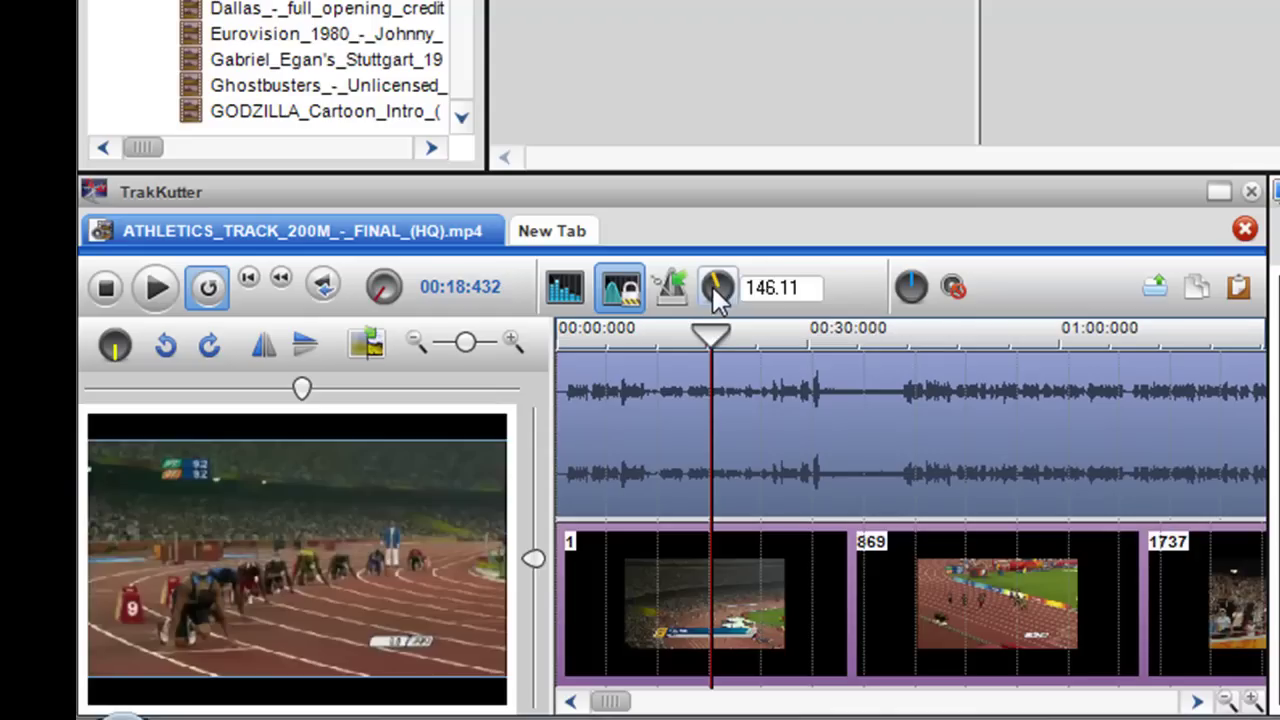
left_click_drag(714, 287, 714, 326)
left_click_drag(708, 416, 715, 458)
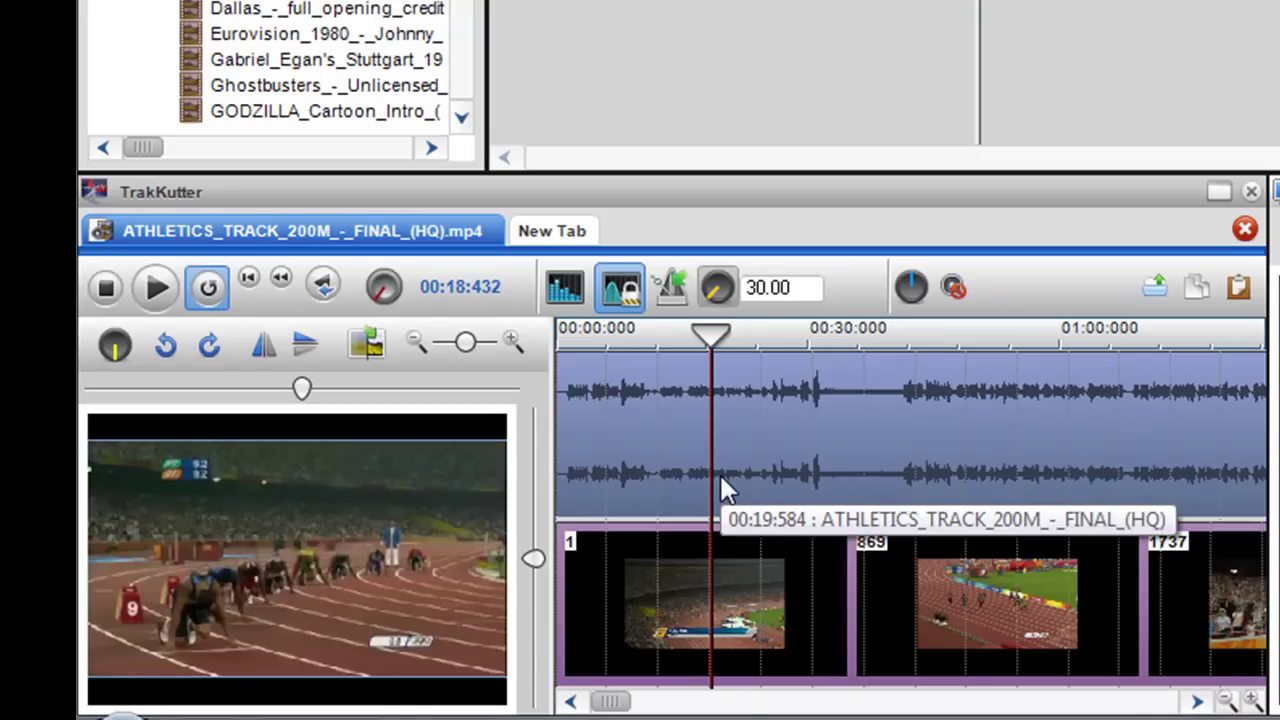
left_click(175, 300)
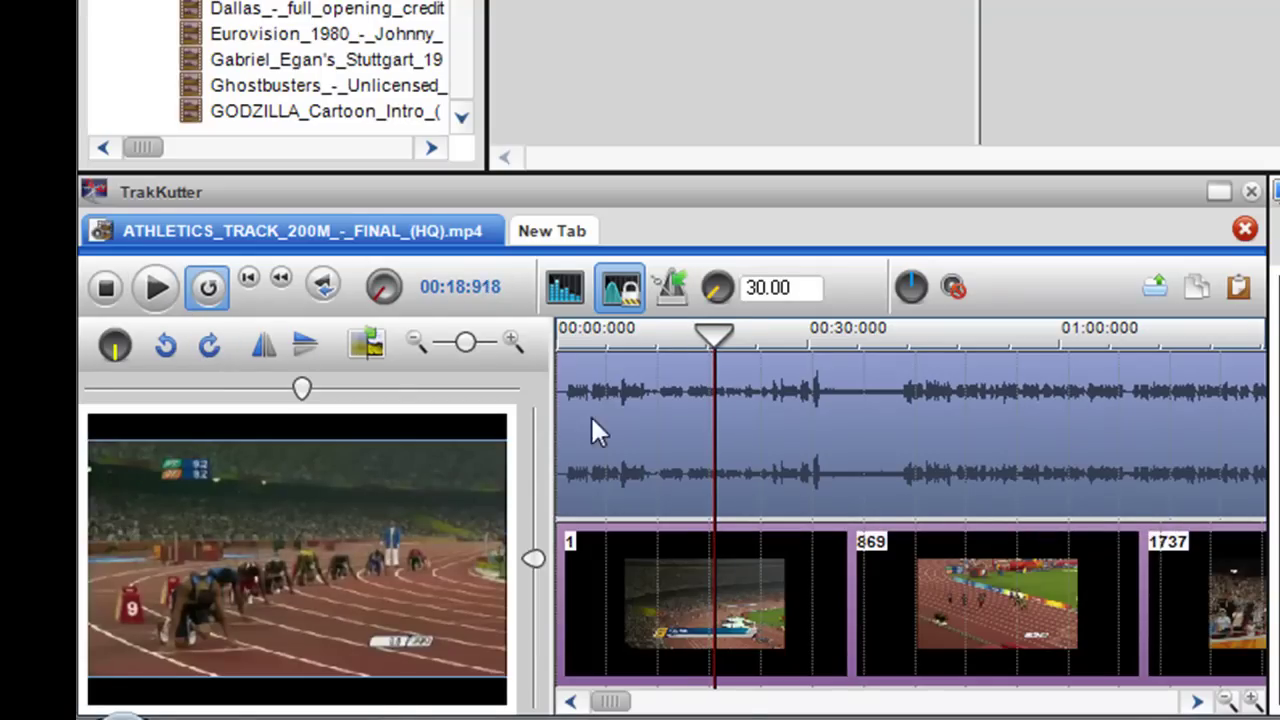
left_click(844, 532)
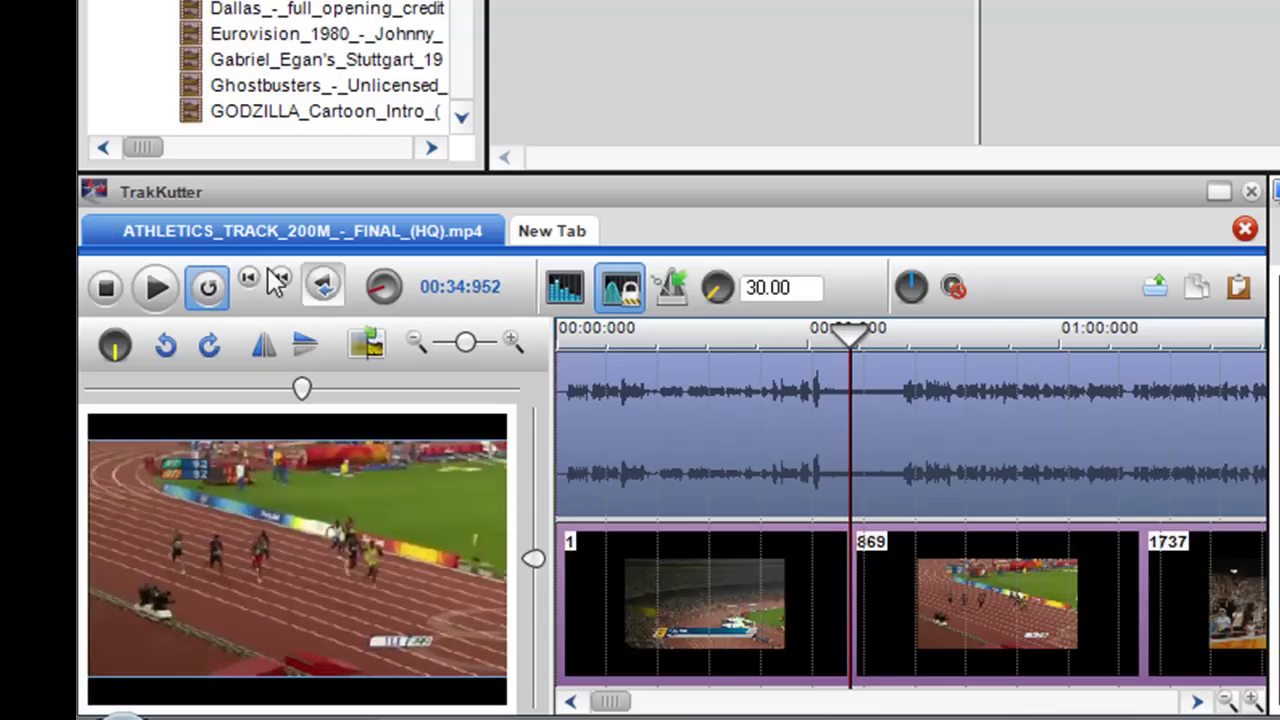
Step: Select a range on the clip track extending to its end and play it back
left_click(106, 288)
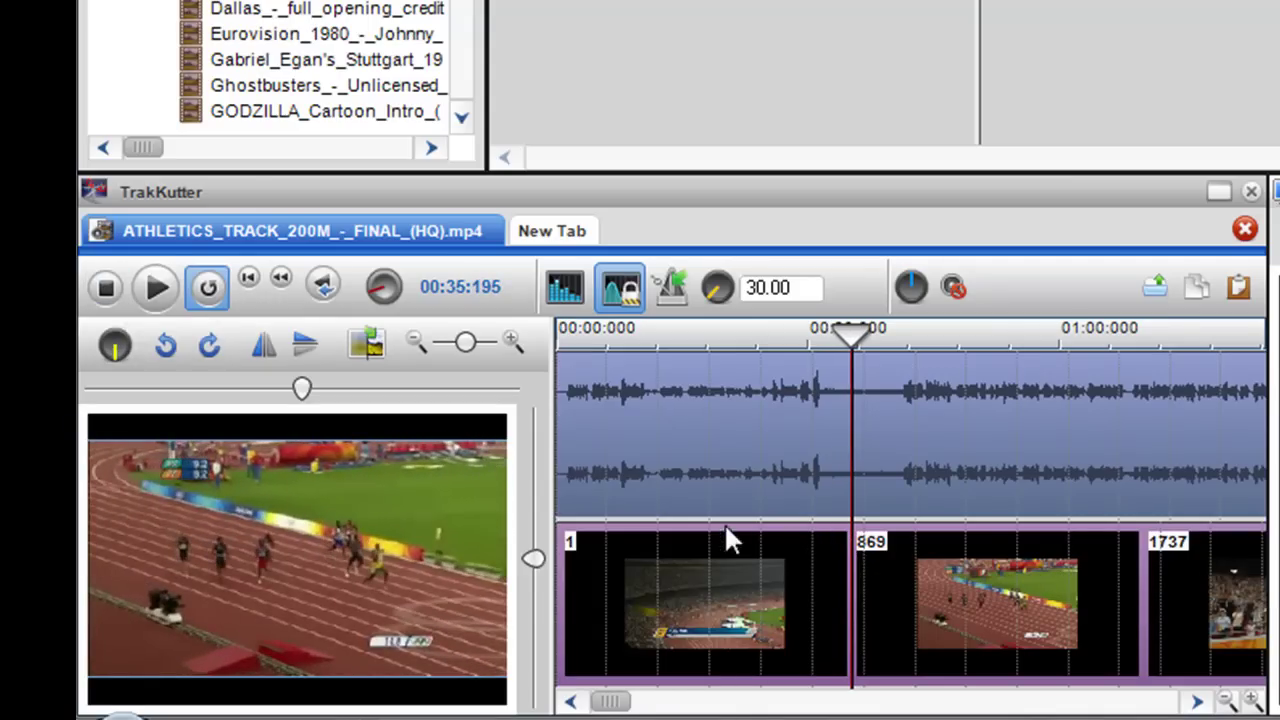
left_click_drag(713, 540, 1090, 710)
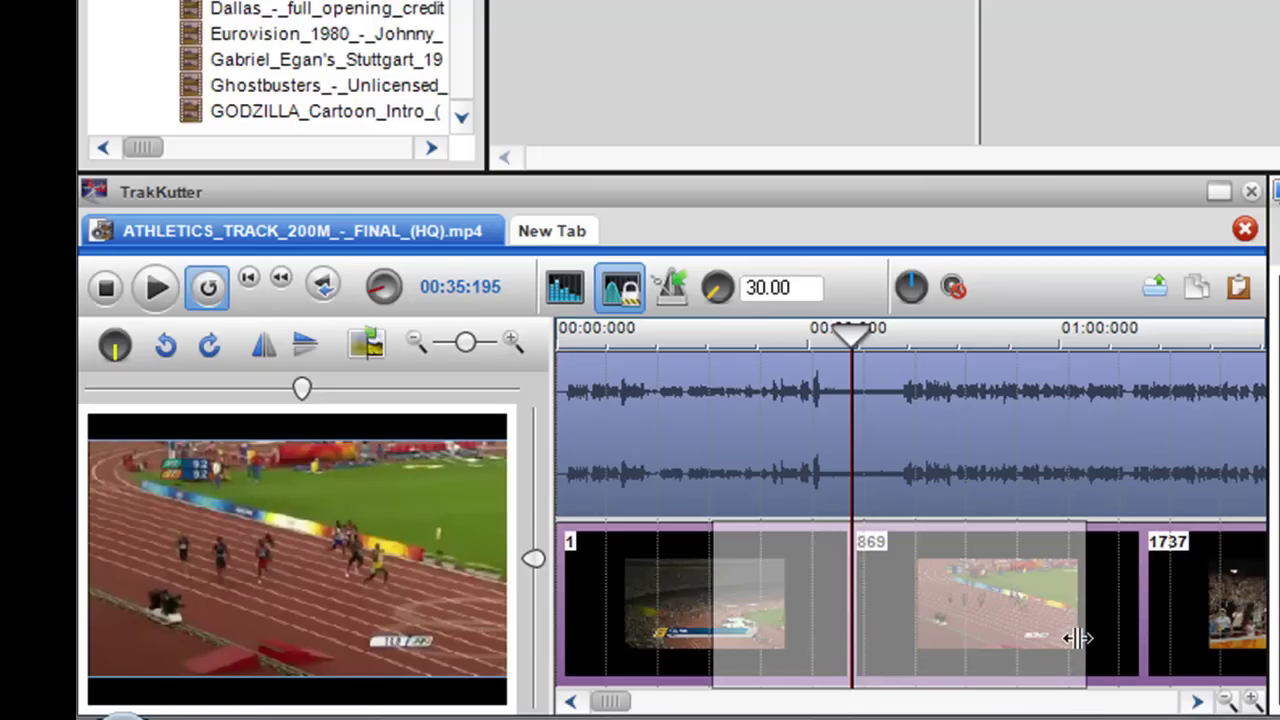
mouse_move(1071, 634)
left_mouse_down()
mouse_move(943, 626)
mouse_move(1278, 630)
mouse_move(1270, 615)
mouse_move(909, 611)
mouse_move(1240, 610)
mouse_move(1066, 605)
mouse_move(1076, 630)
left_mouse_up()
left_click_drag(1108, 700, 637, 645)
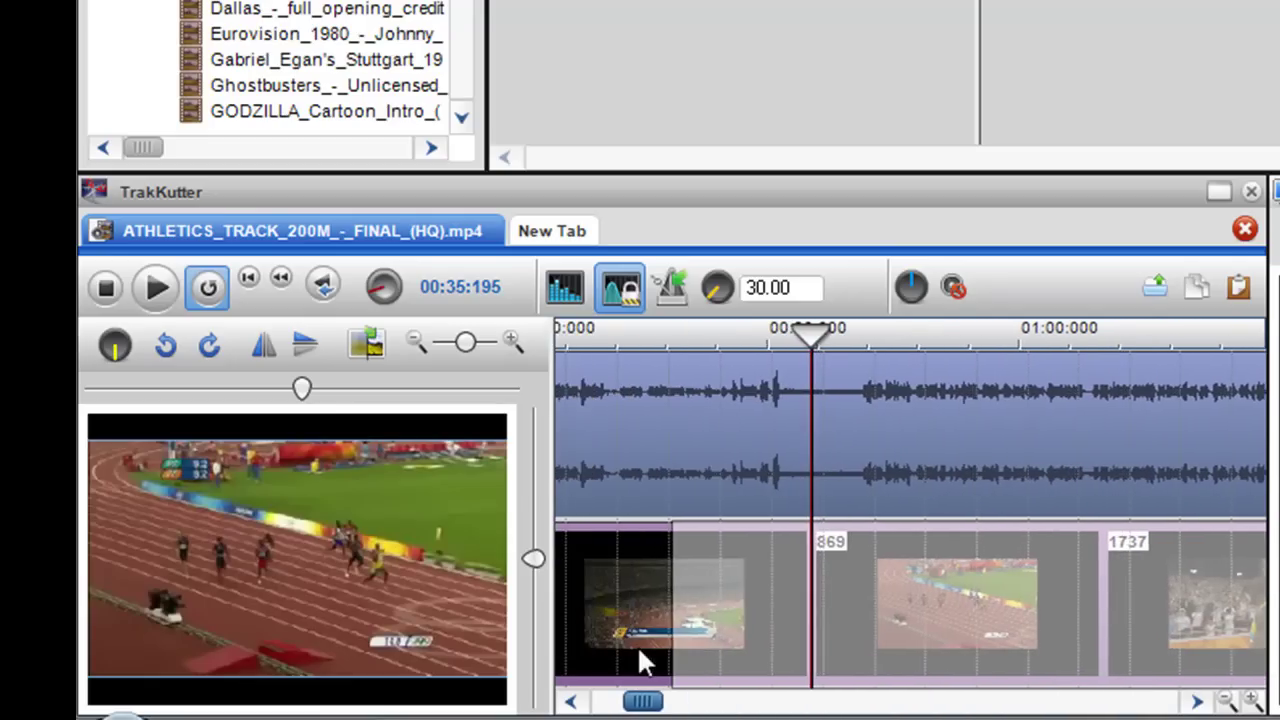
left_click(157, 287)
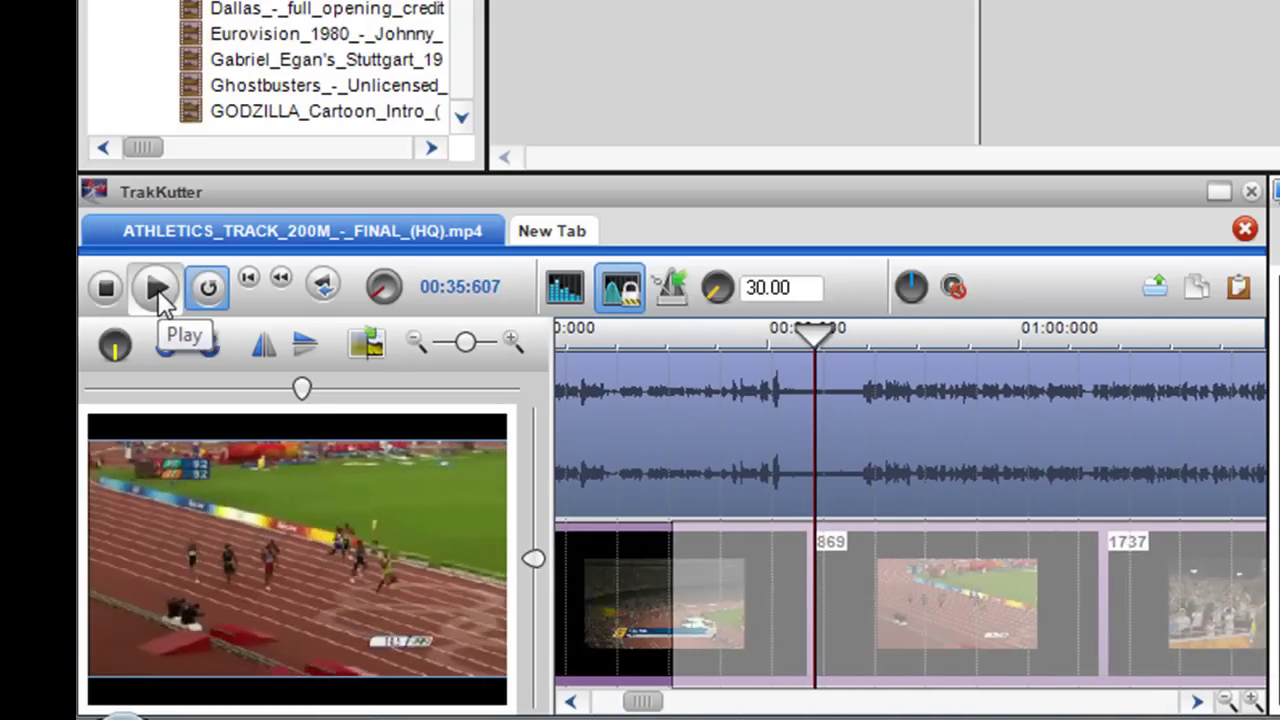
Step: Replace the 30.00 play rate with 15.01, then 10.0, and play the clip
left_click(106, 290)
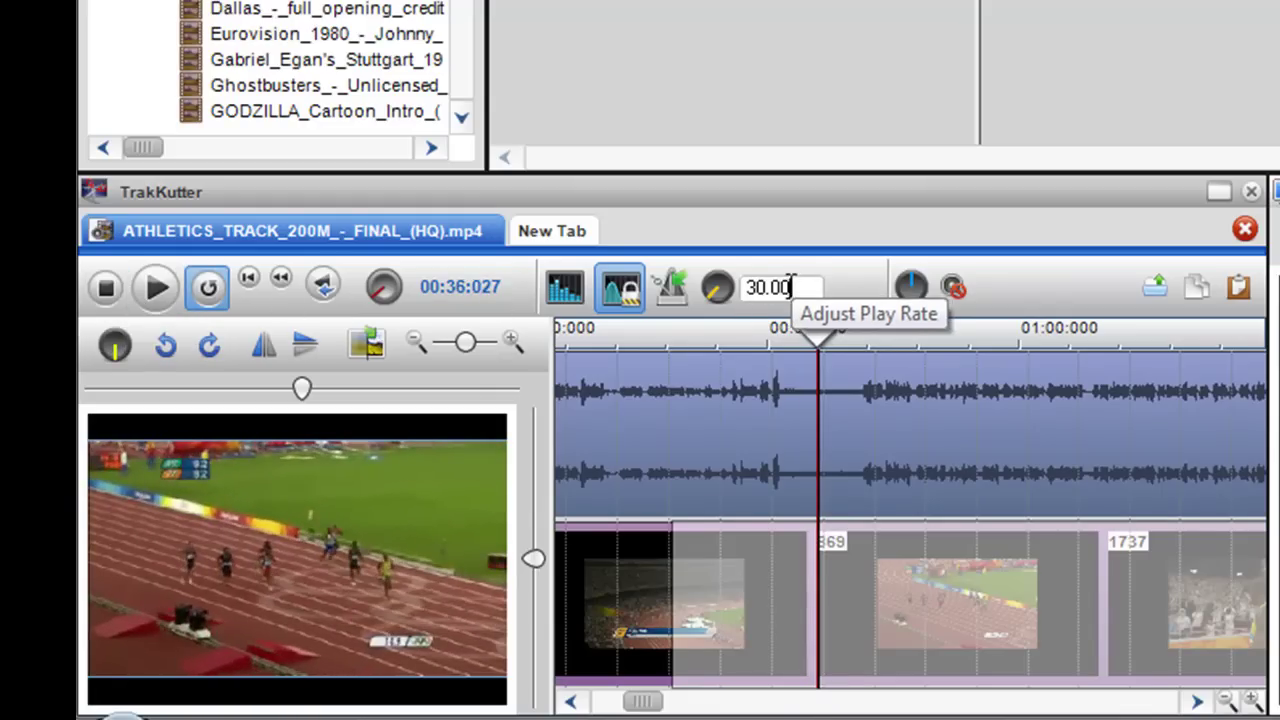
left_click_drag(746, 287, 790, 288)
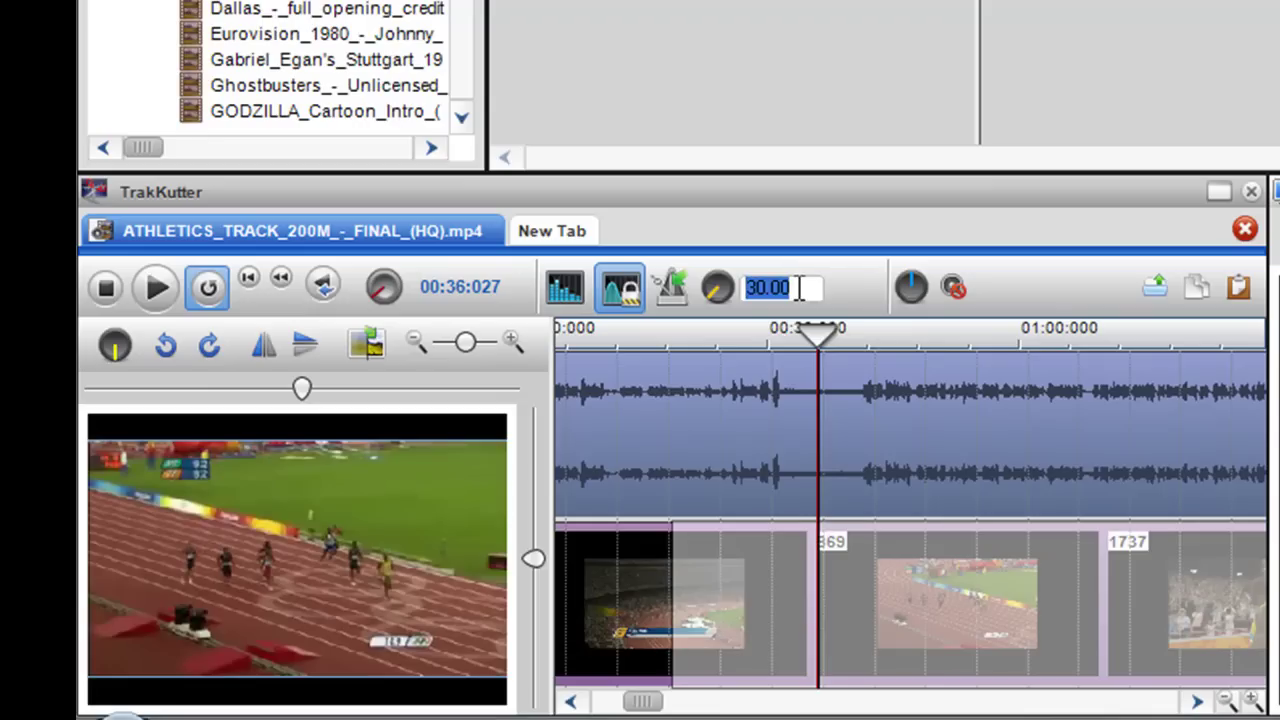
key("BackSpace")
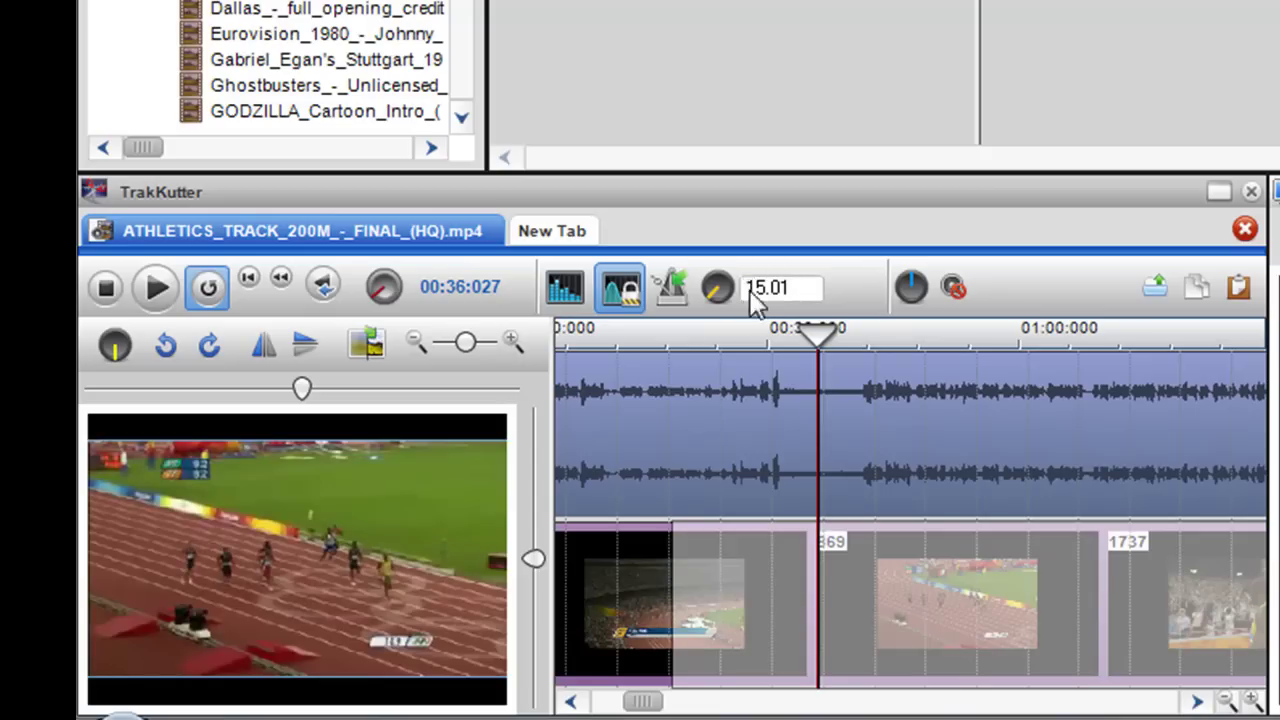
double_click(805, 290)
key("BackSpace")
left_click(157, 288)
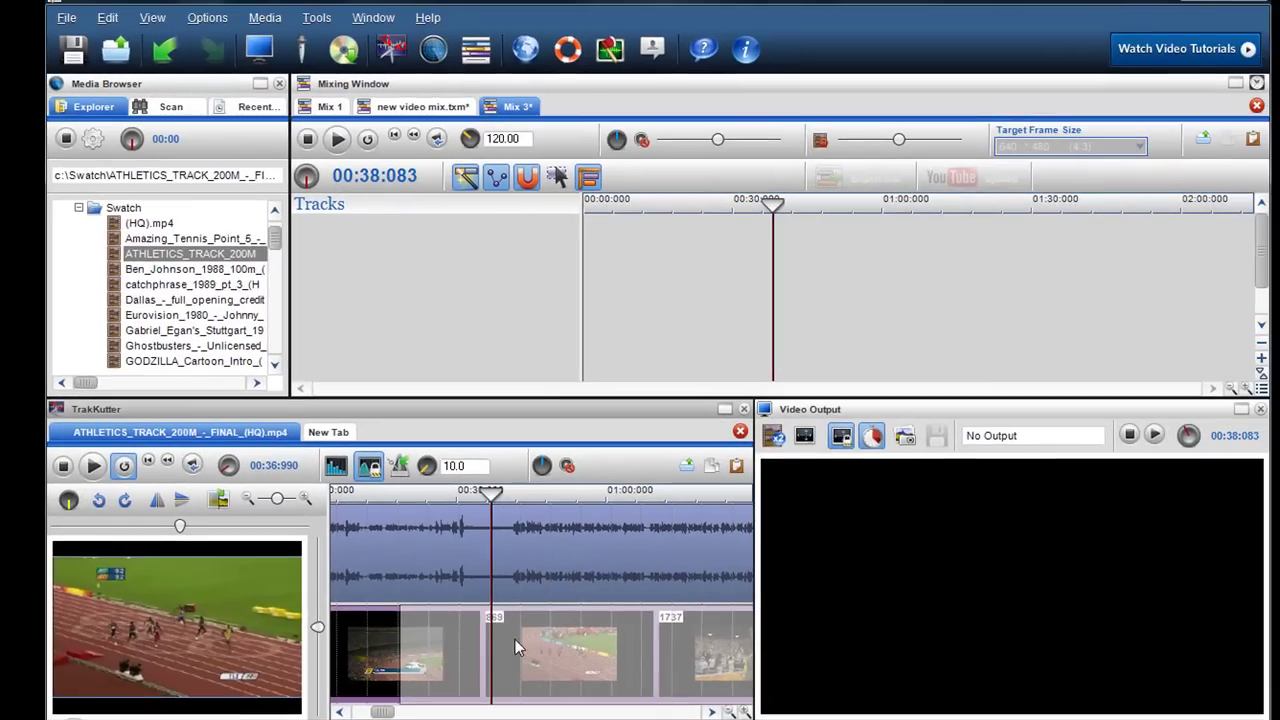
Step: Copy the marked athletics range into Mix 3 as track 1 and play the mix
right_click(905, 580)
left_click(566, 560)
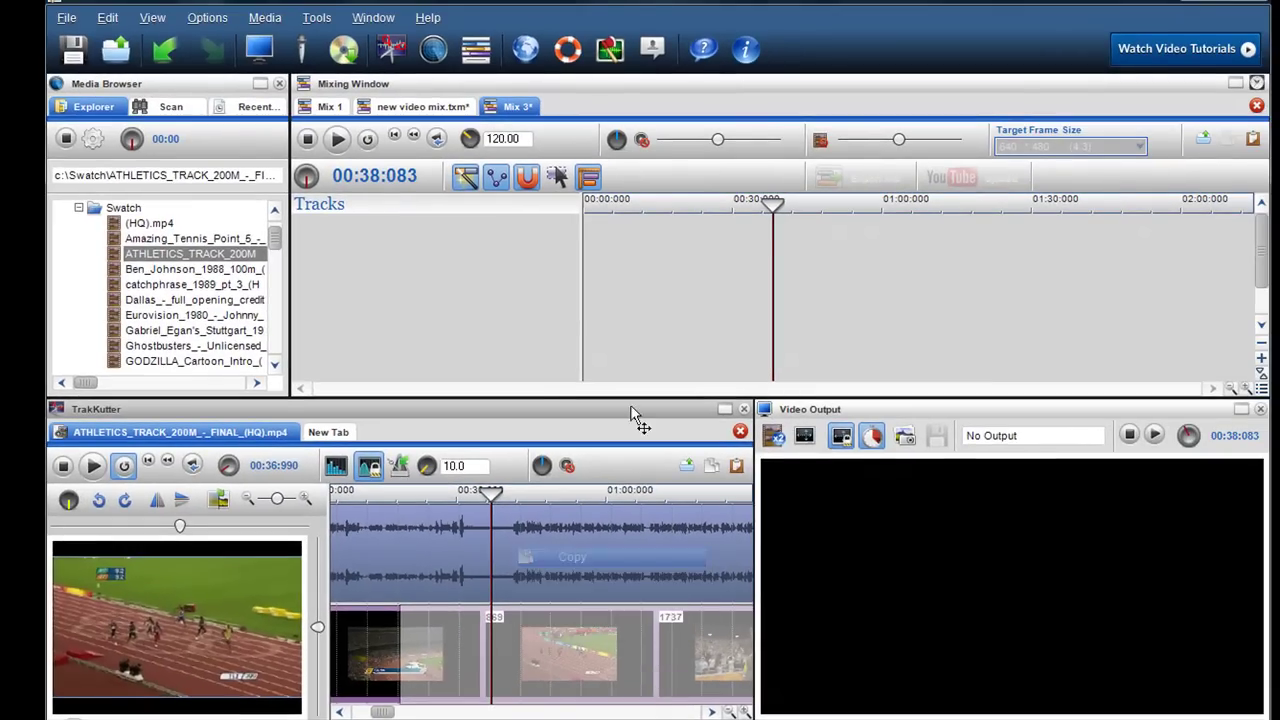
right_click(579, 230)
left_click(622, 240)
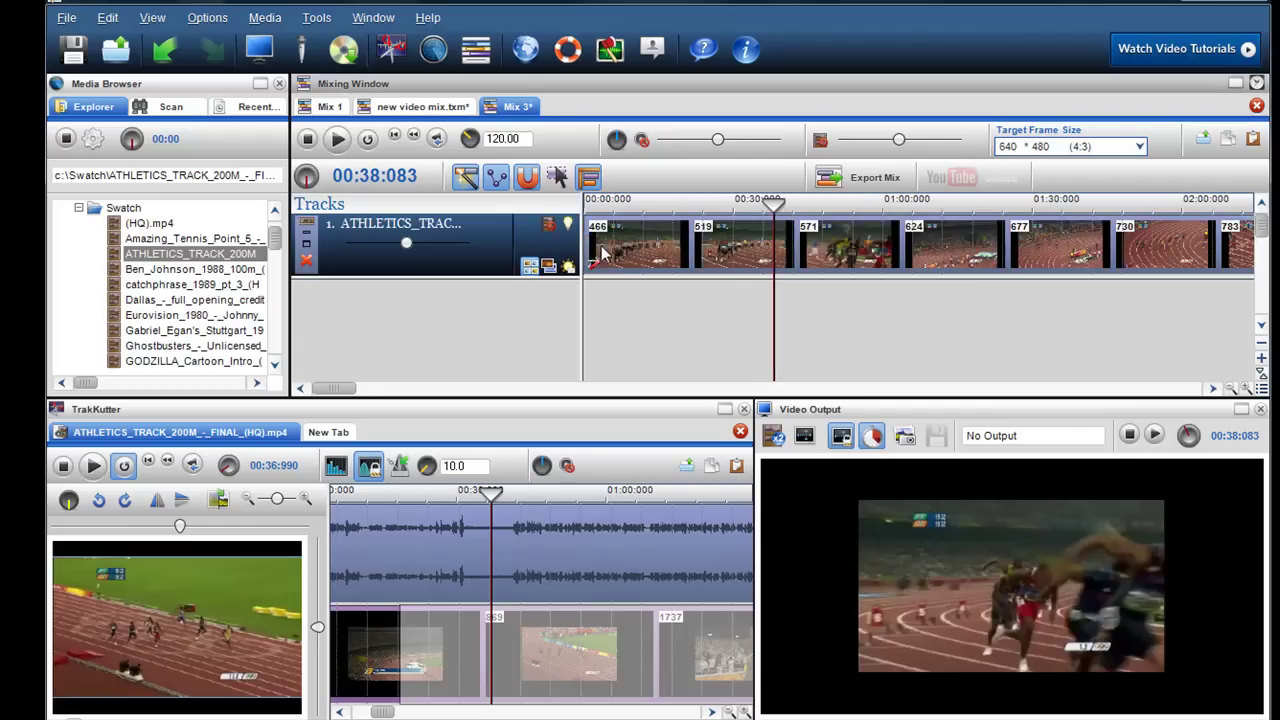
scroll(662, 299, "down", 3)
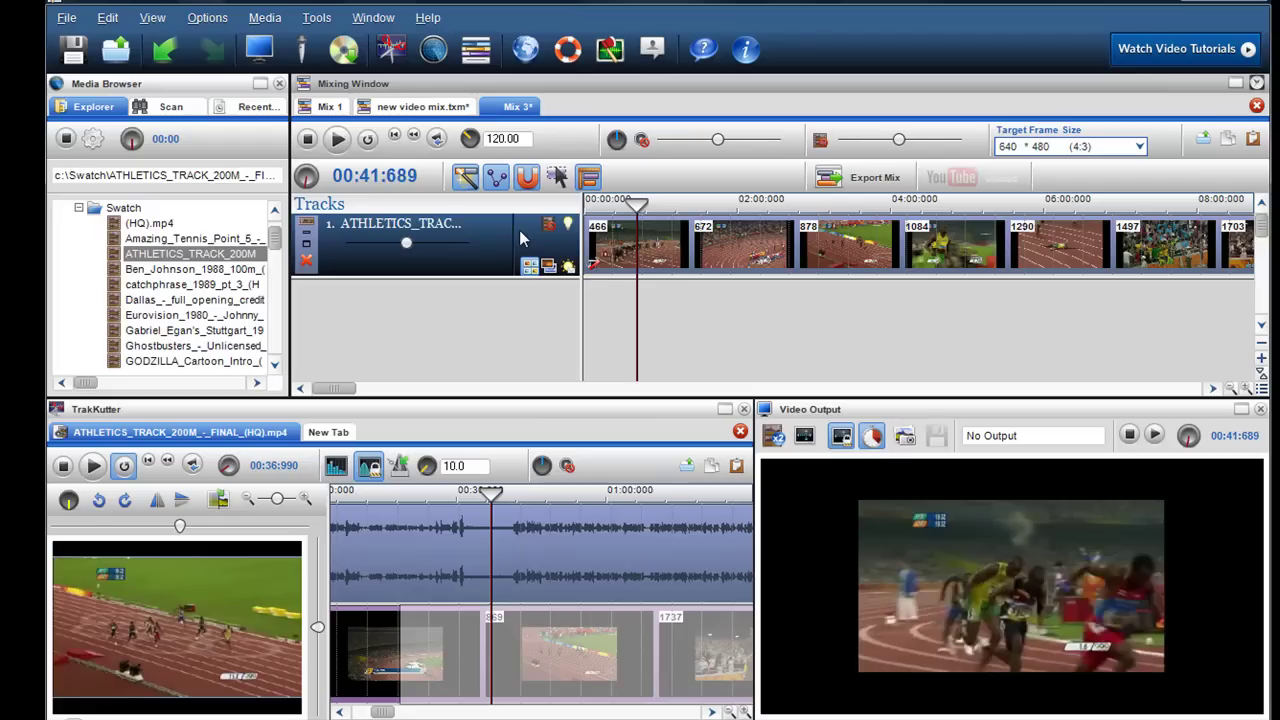
Step: Stop the mix, delete the athletics track from Mix 3, and restore the 150.11 tempo
left_click(309, 141)
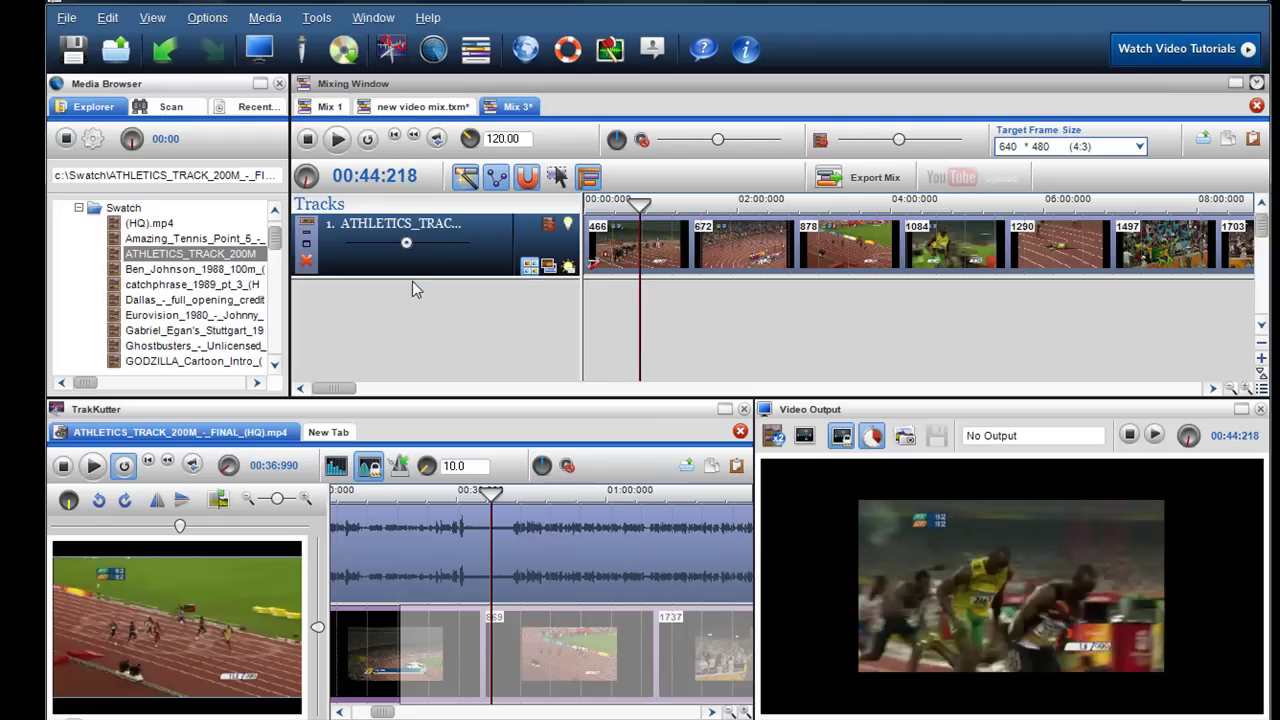
left_click(309, 263)
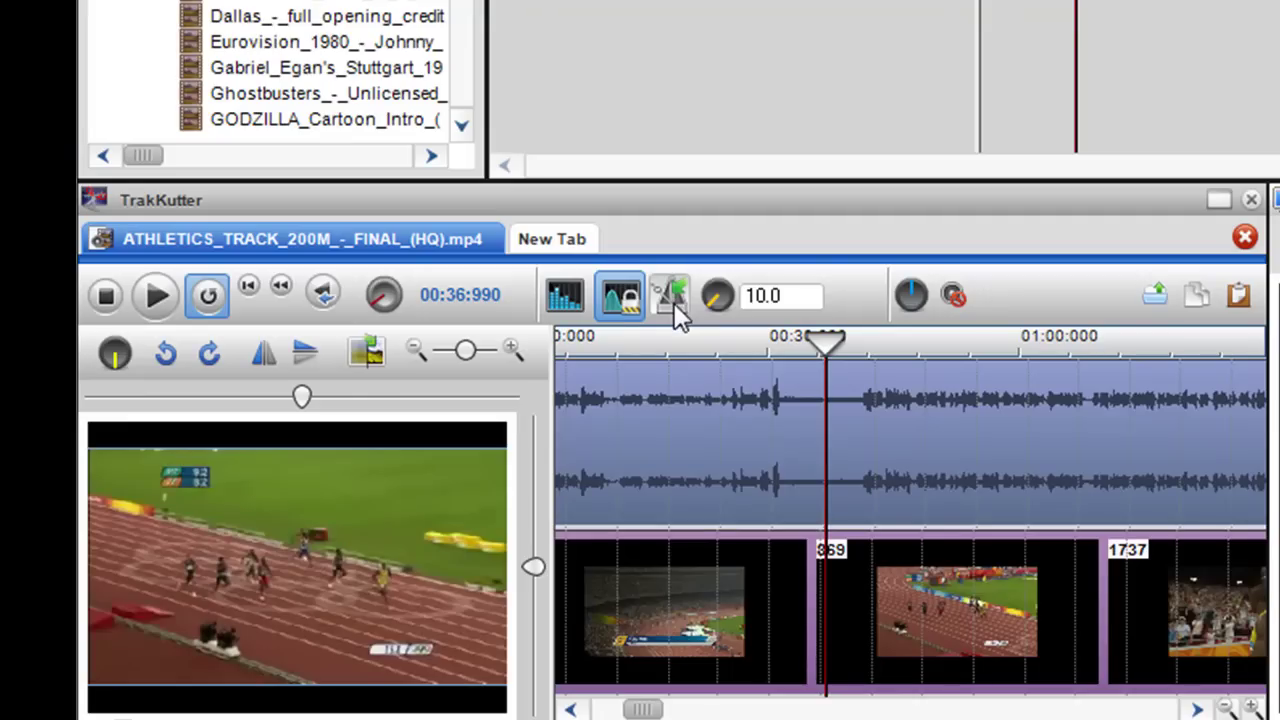
left_click(678, 314)
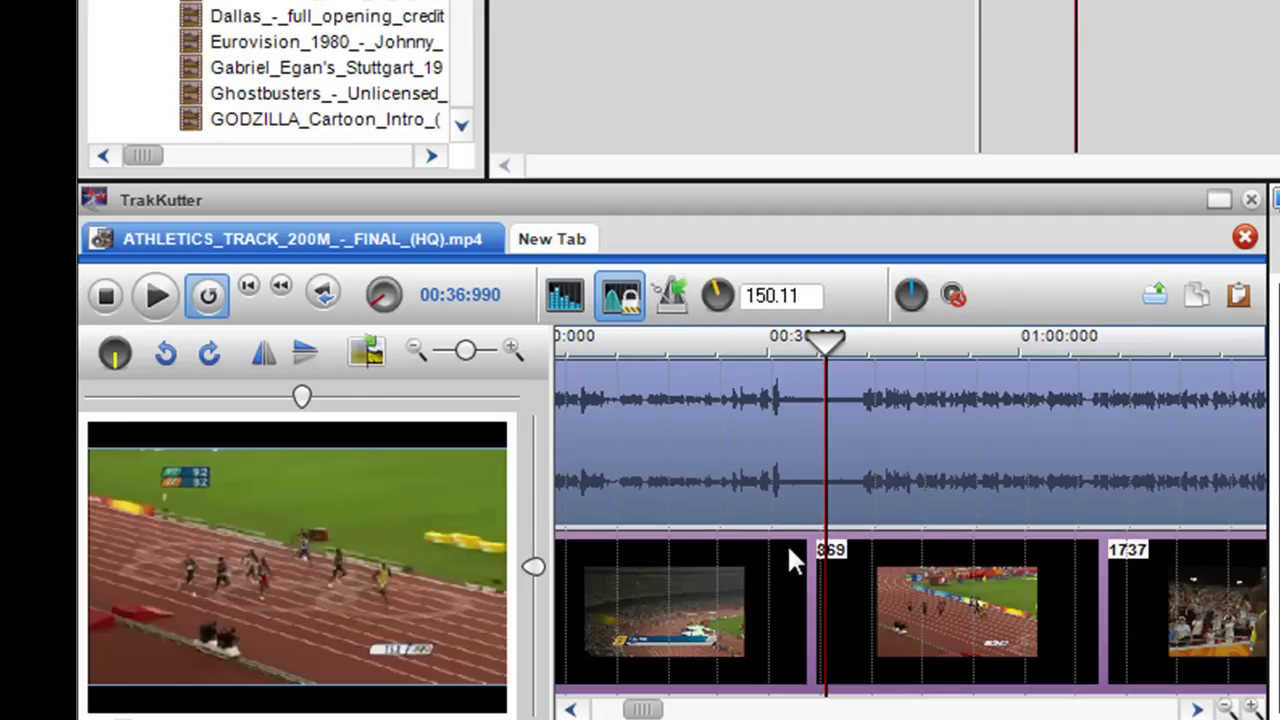
Step: Select a new range on the 150.11-tempo clip track and copy it
left_click_drag(789, 548, 1232, 704)
right_click(996, 592)
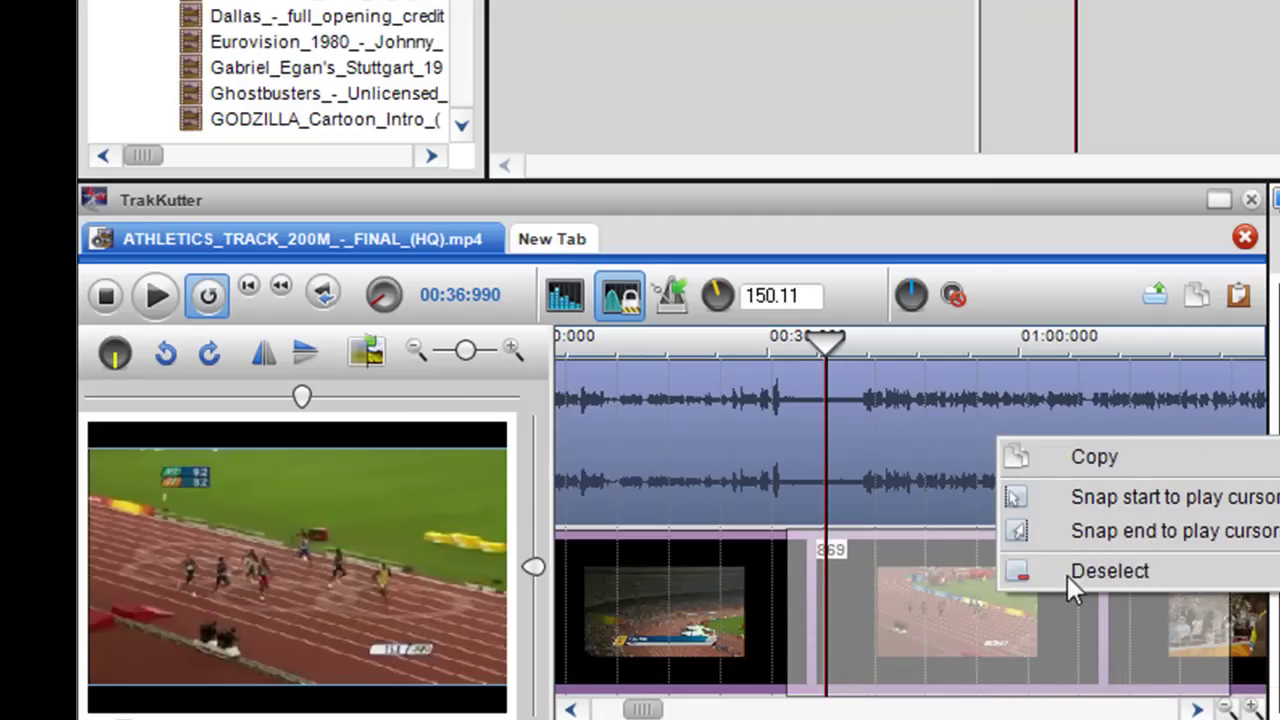
left_click(1054, 455)
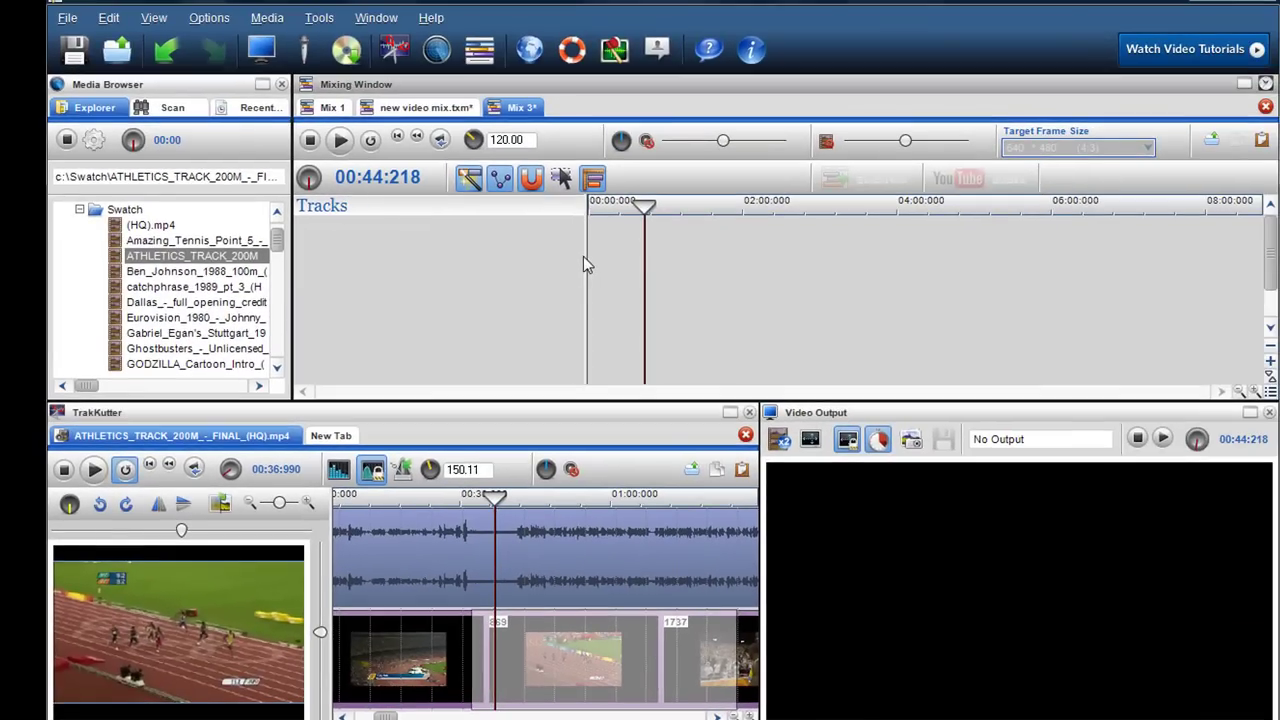
Step: Paste the copied race clip into Mix 3's track and set the playhead near 12 s
right_click(656, 208)
left_click(679, 212)
left_click(605, 306)
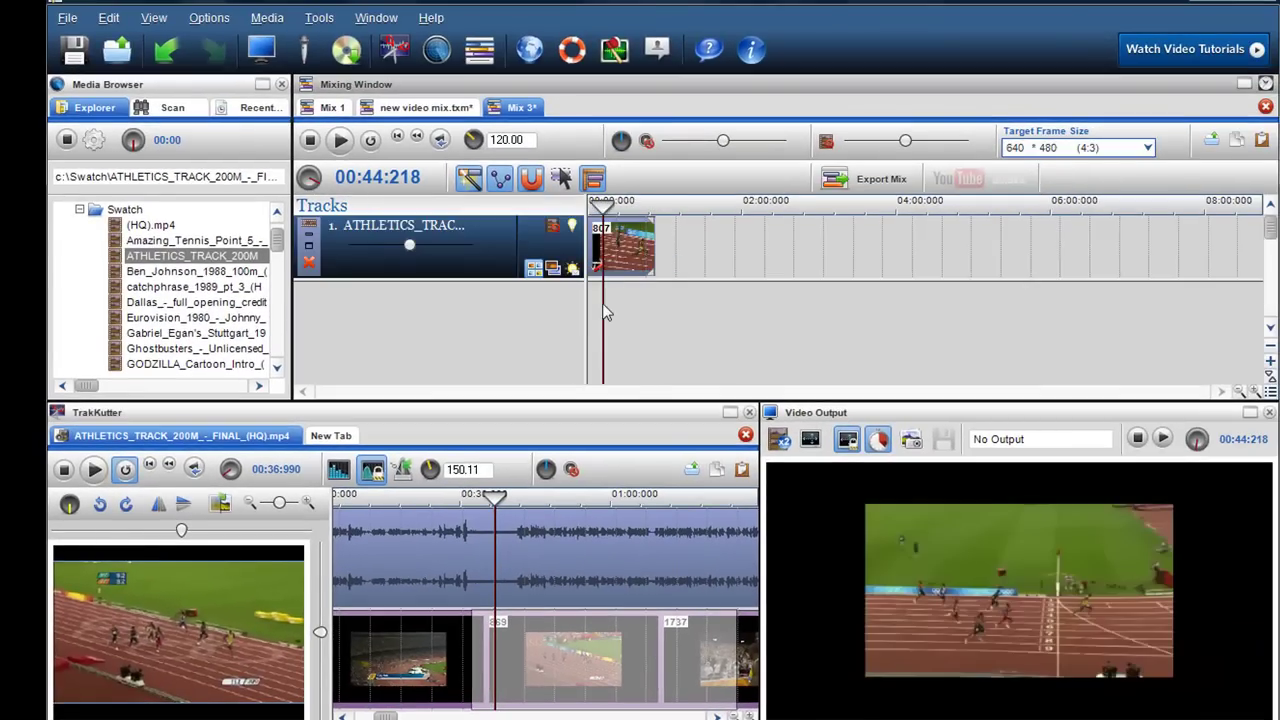
scroll(612, 304, "up", 3)
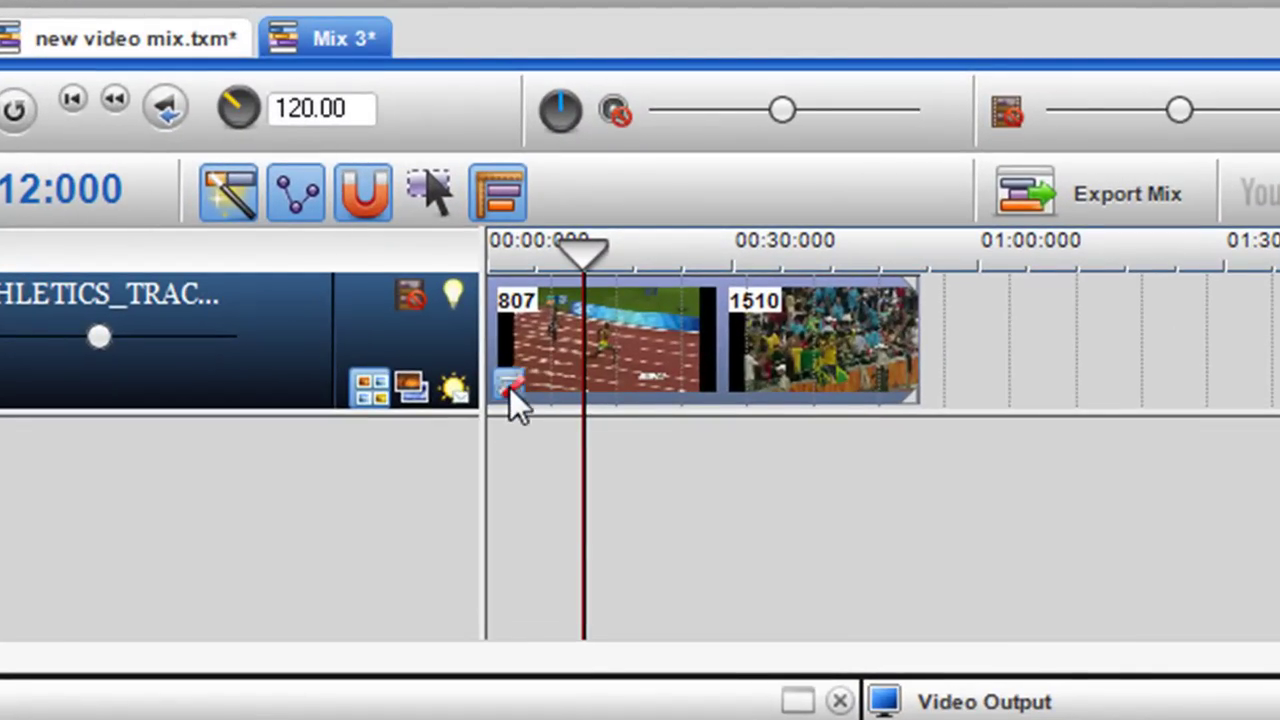
Step: Set the race clip's play rate to 2.50 in its segment properties window
left_click(509, 386)
left_click_drag(514, 398, 612, 425)
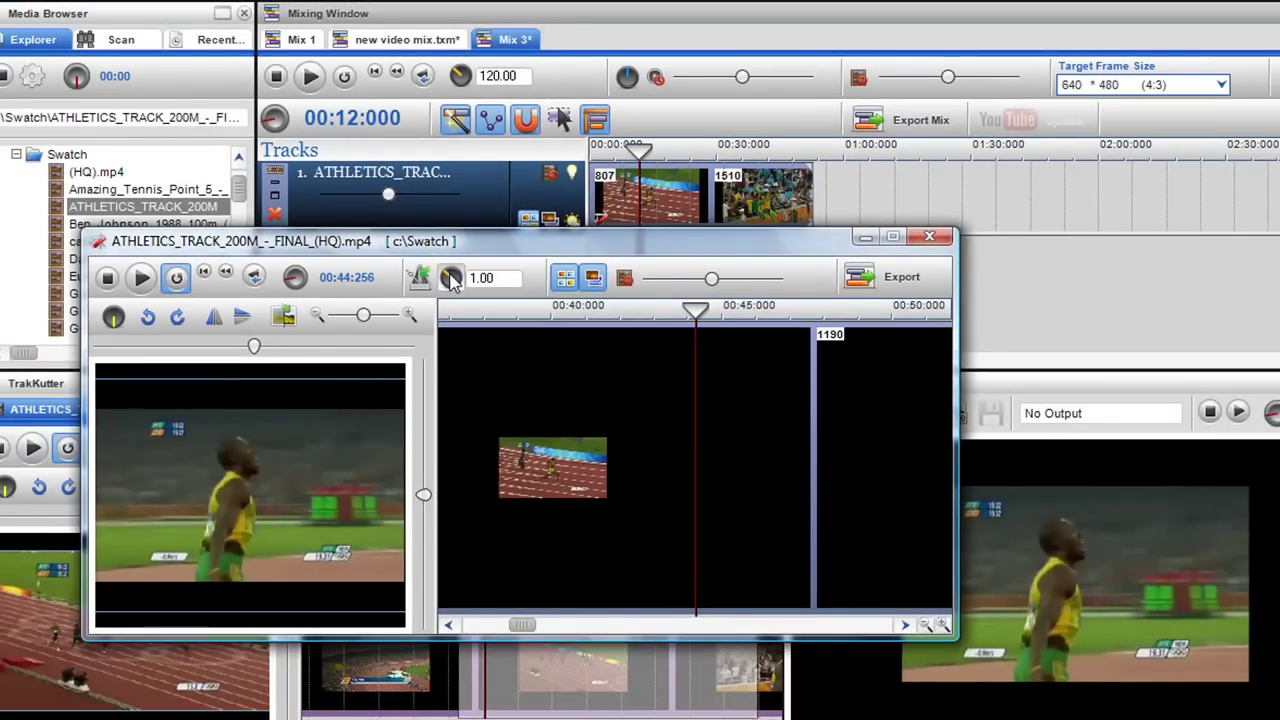
left_click_drag(446, 272, 440, 297)
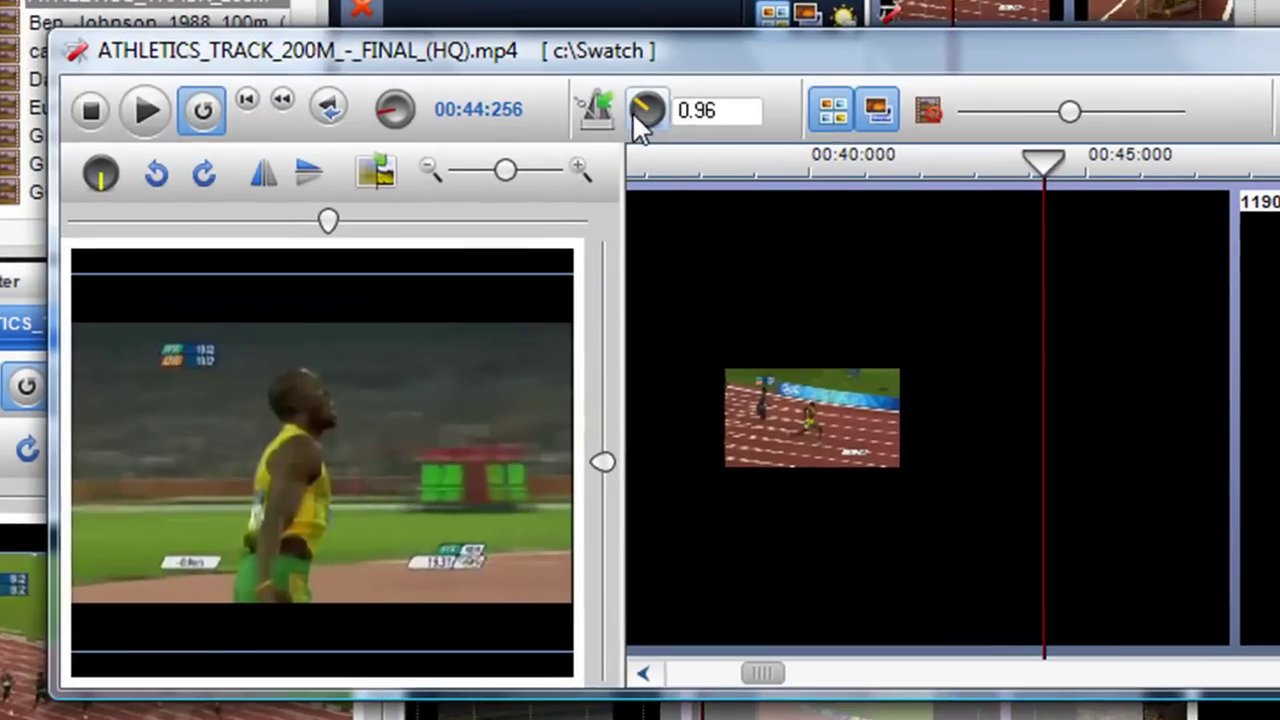
left_click_drag(630, 141, 720, 0)
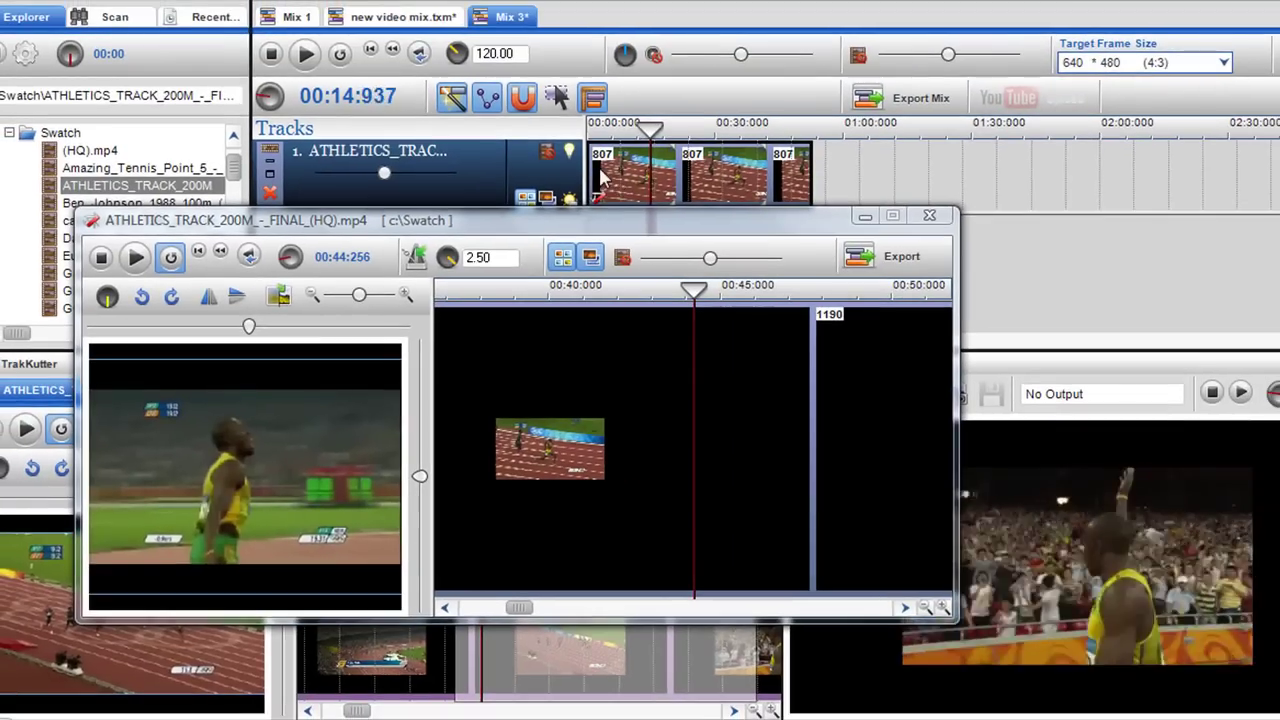
Step: Replay Mix 3 from about four seconds to preview the 2.50 rate
left_click(599, 178)
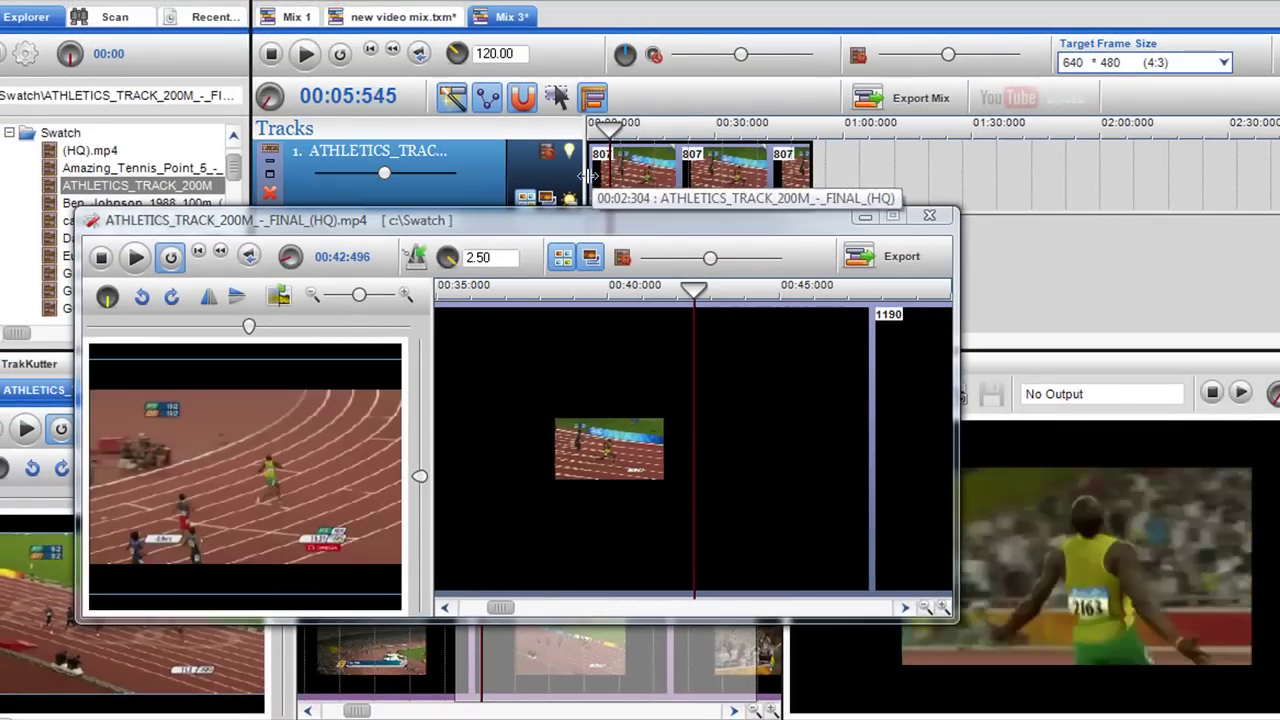
left_click(376, 62)
left_click_drag(550, 226, 457, 250)
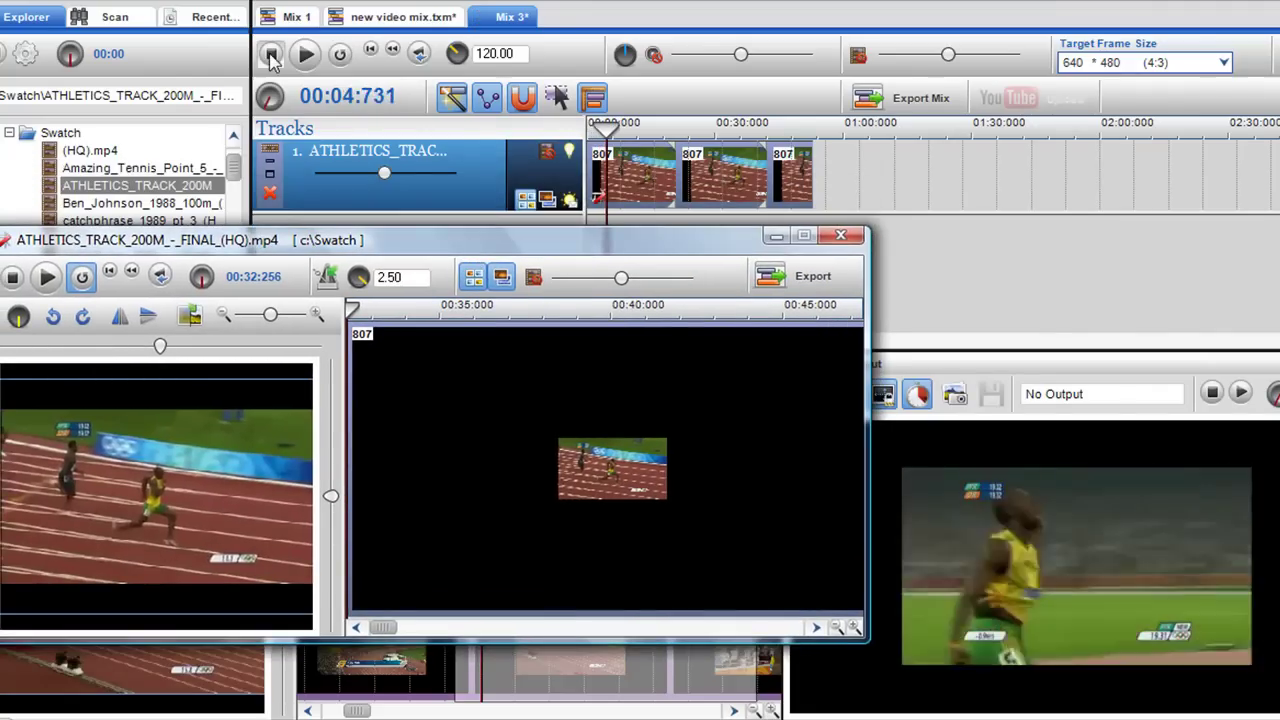
left_click(272, 56)
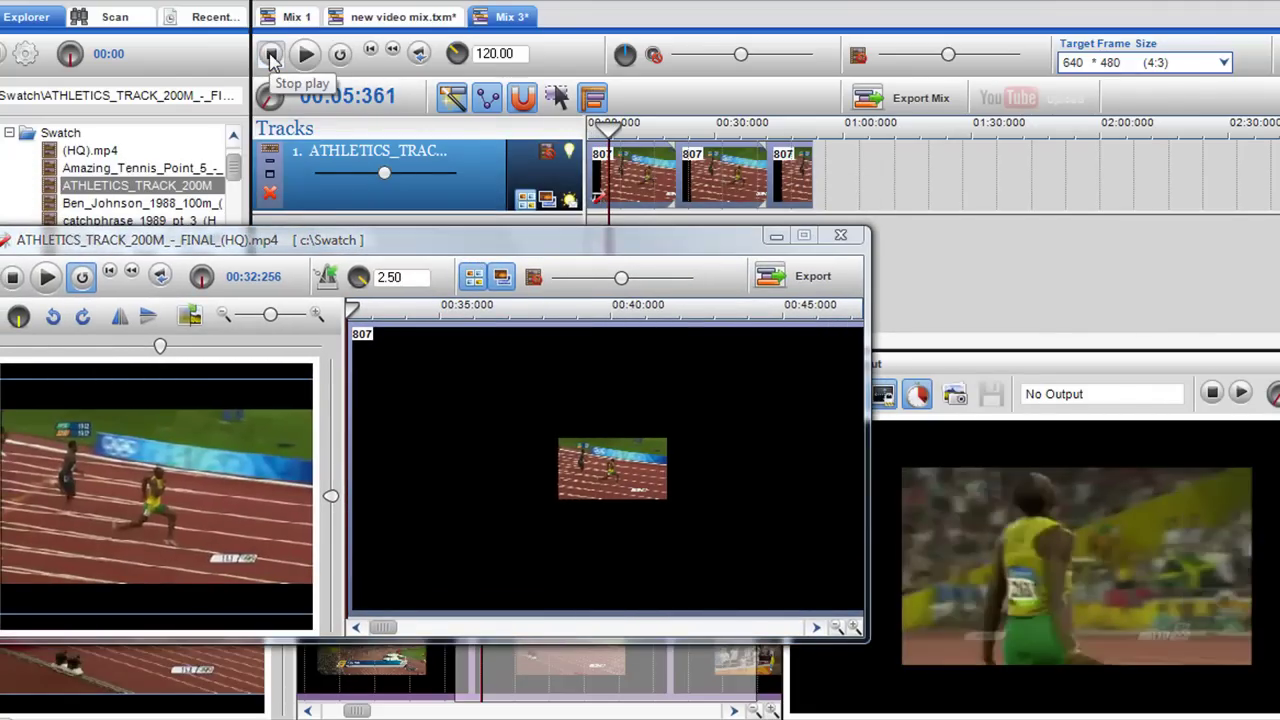
left_click(607, 181)
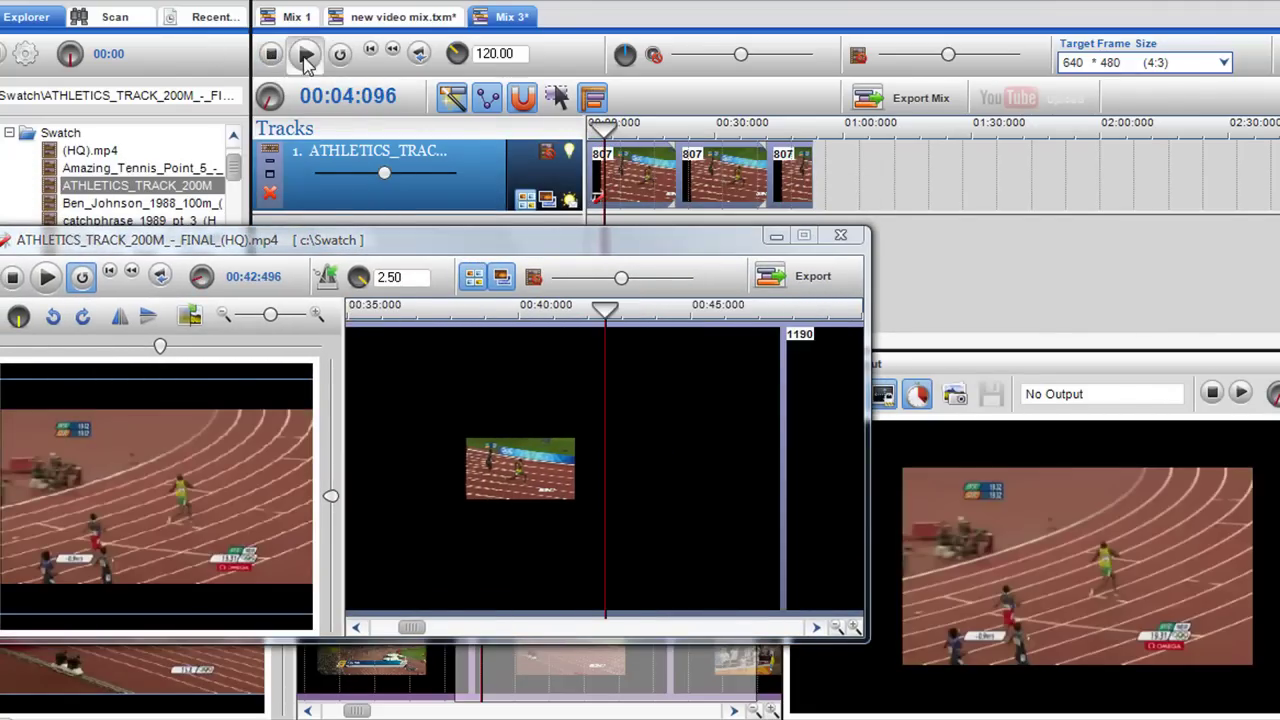
left_click(306, 58)
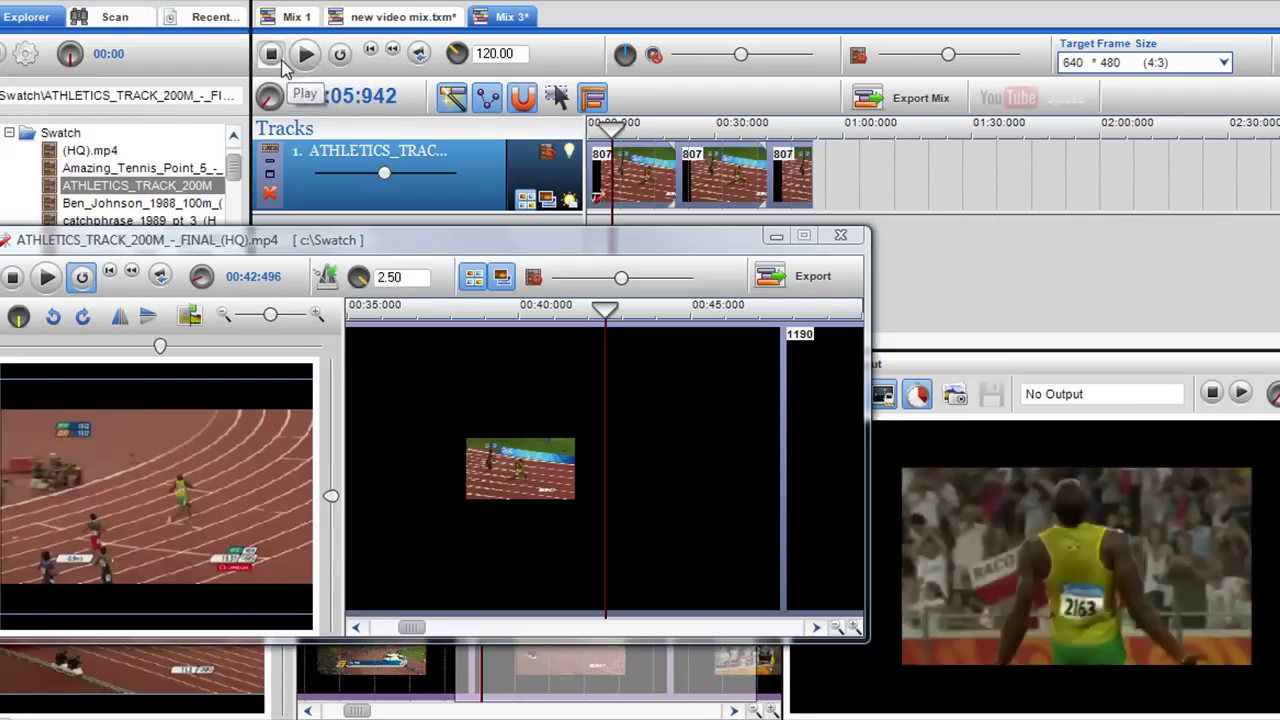
Step: Change the clip's play rate from 2.50 to 7.00 and replay Mix 3 from the start
left_click(276, 58)
left_click(409, 276)
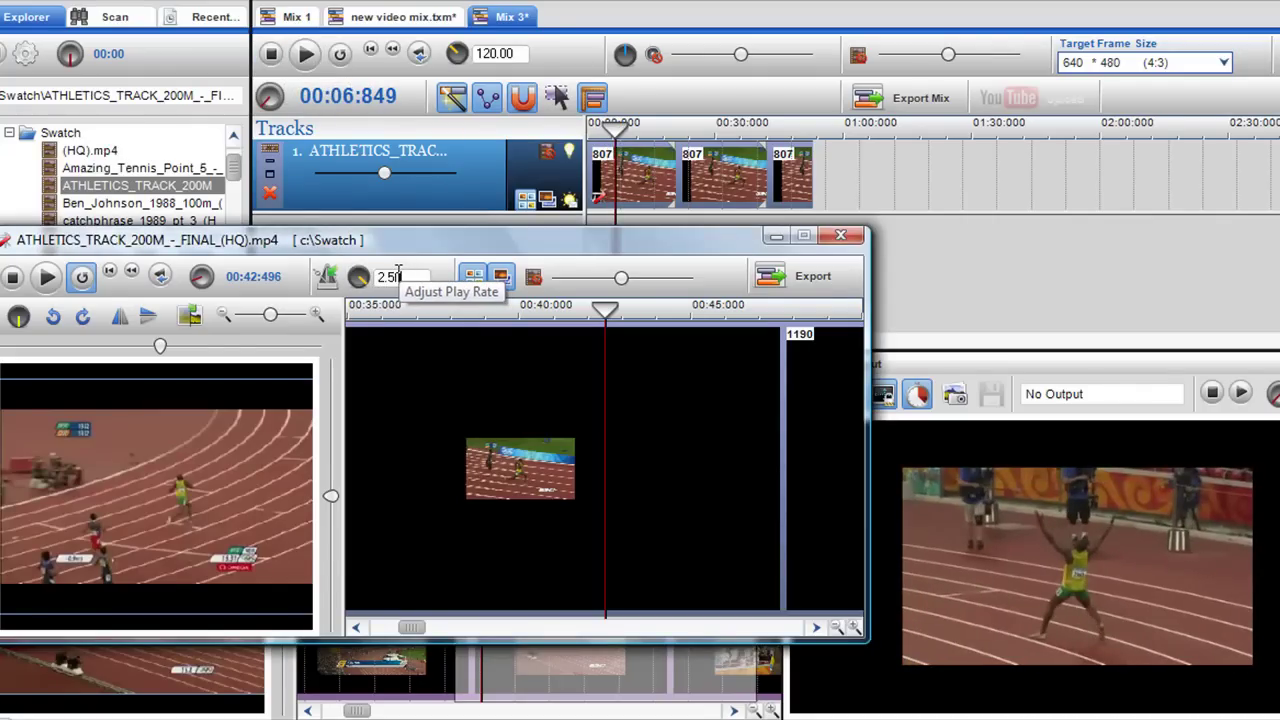
double_click(401, 272)
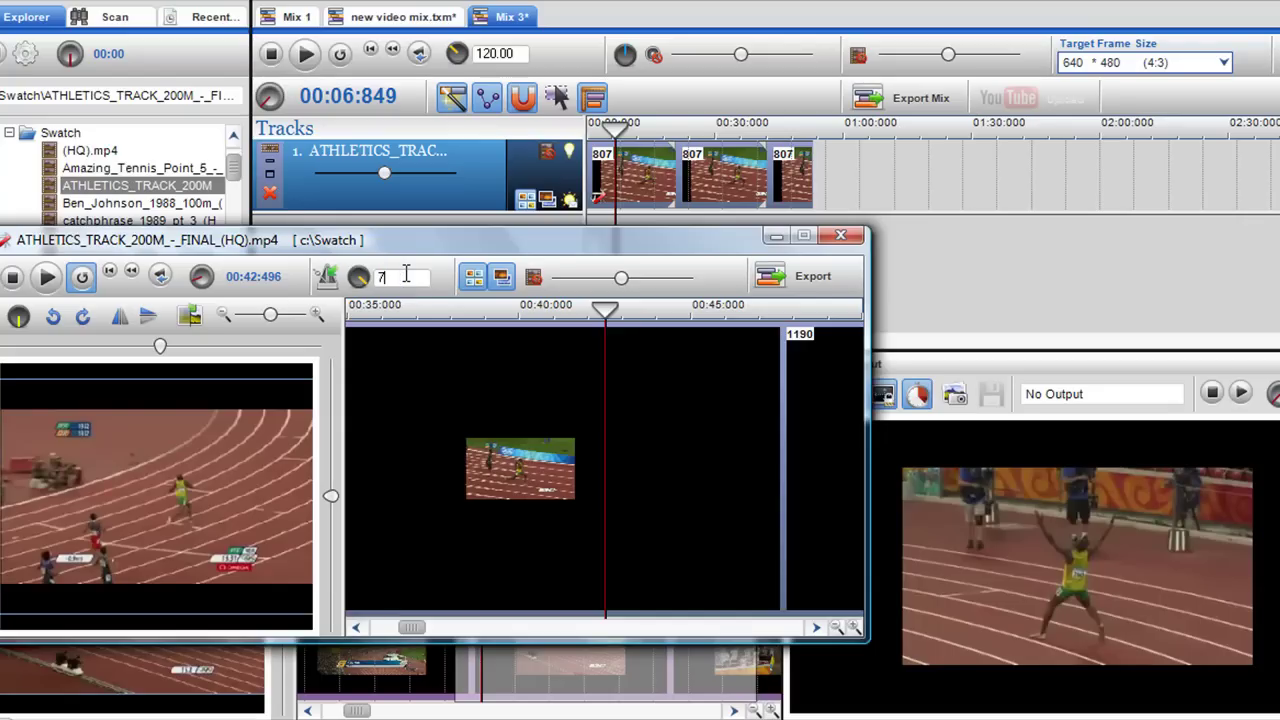
key("Return")
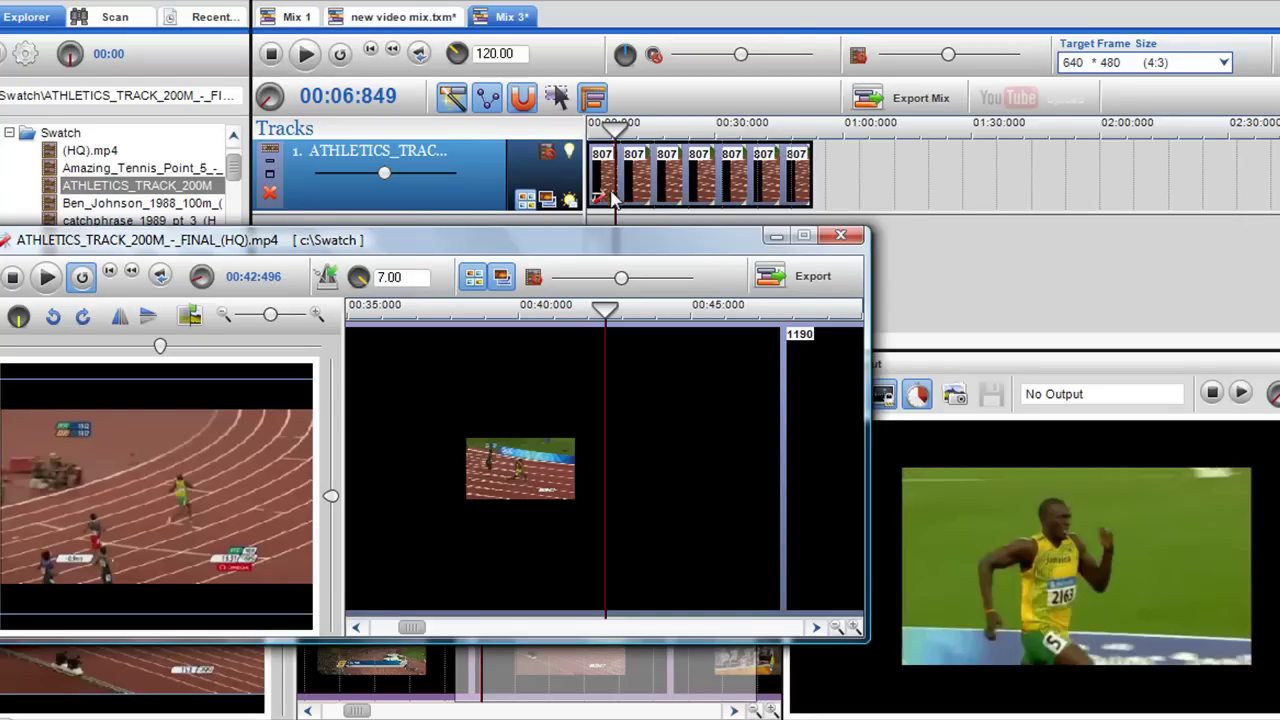
left_click(338, 55)
left_click(308, 56)
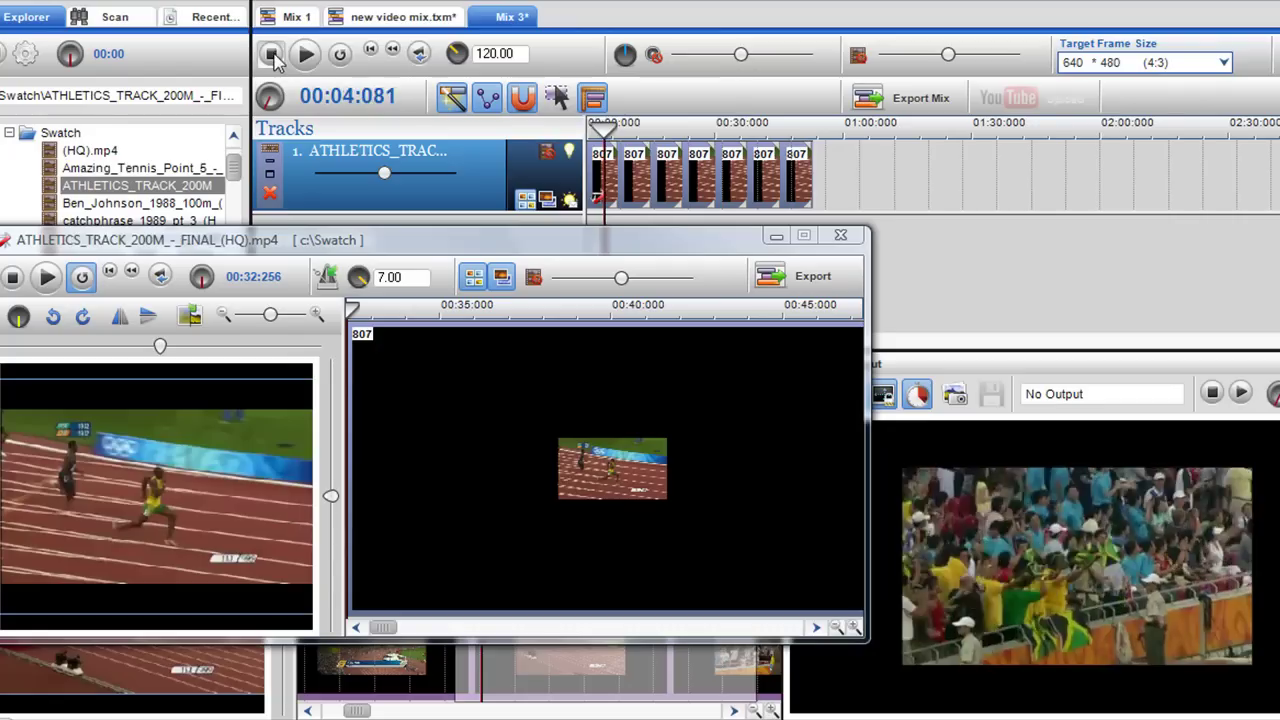
Step: Zoom the timeline and trim the race clip's end so the track ends near 00:07.570
scroll(800, 180, "up", 3)
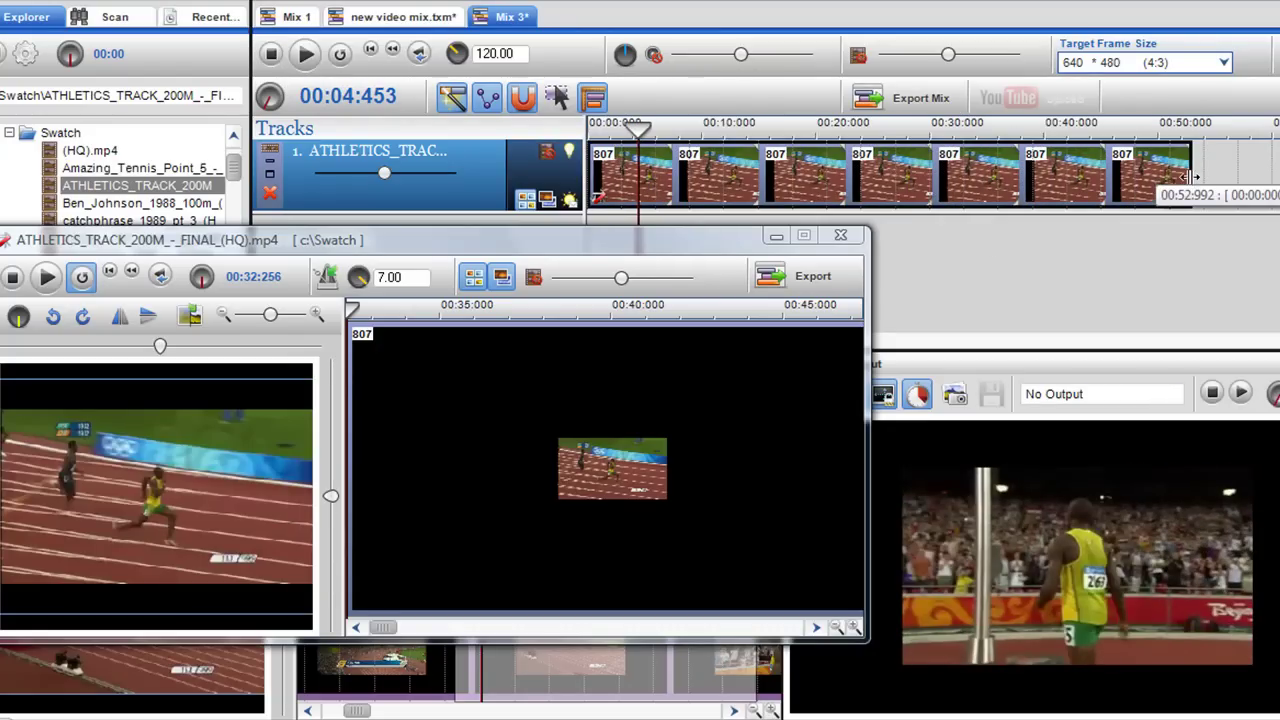
left_click_drag(1183, 176, 680, 179)
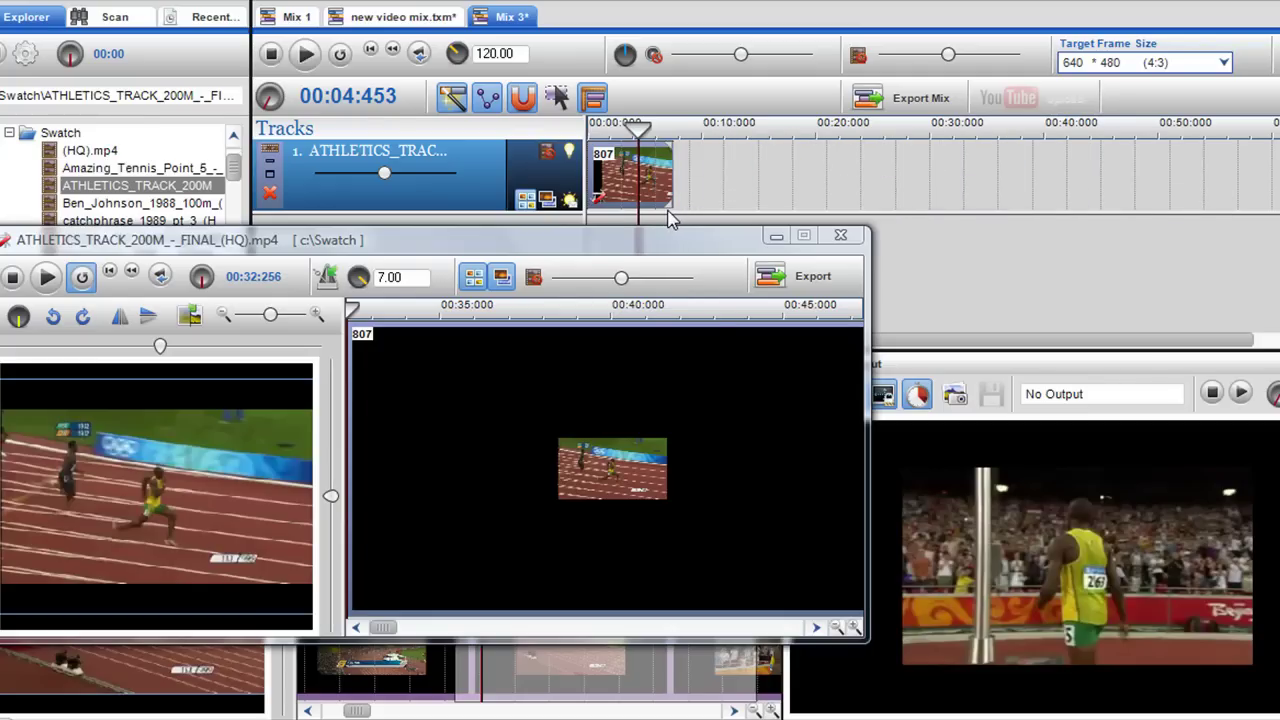
left_click(668, 212)
Step: Scrub the playhead back near the start and play the trimmed mix
scroll(720, 200, "up", 4)
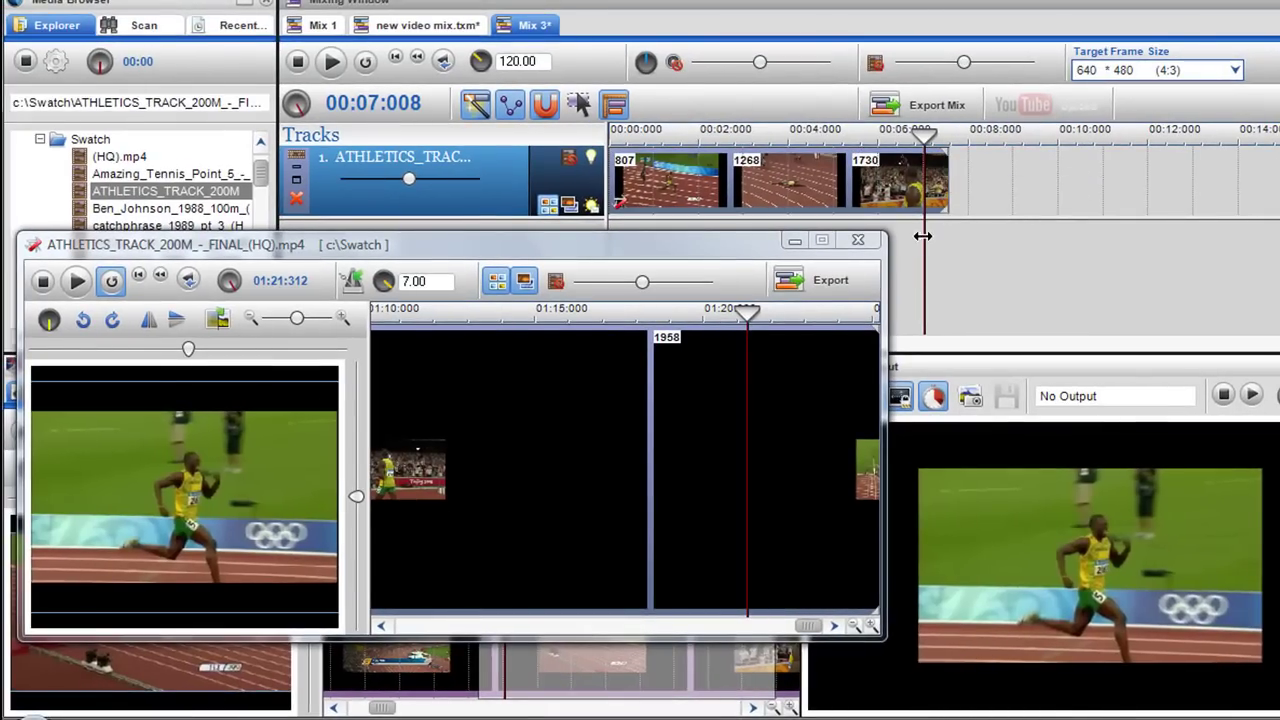
left_click_drag(926, 236, 647, 236)
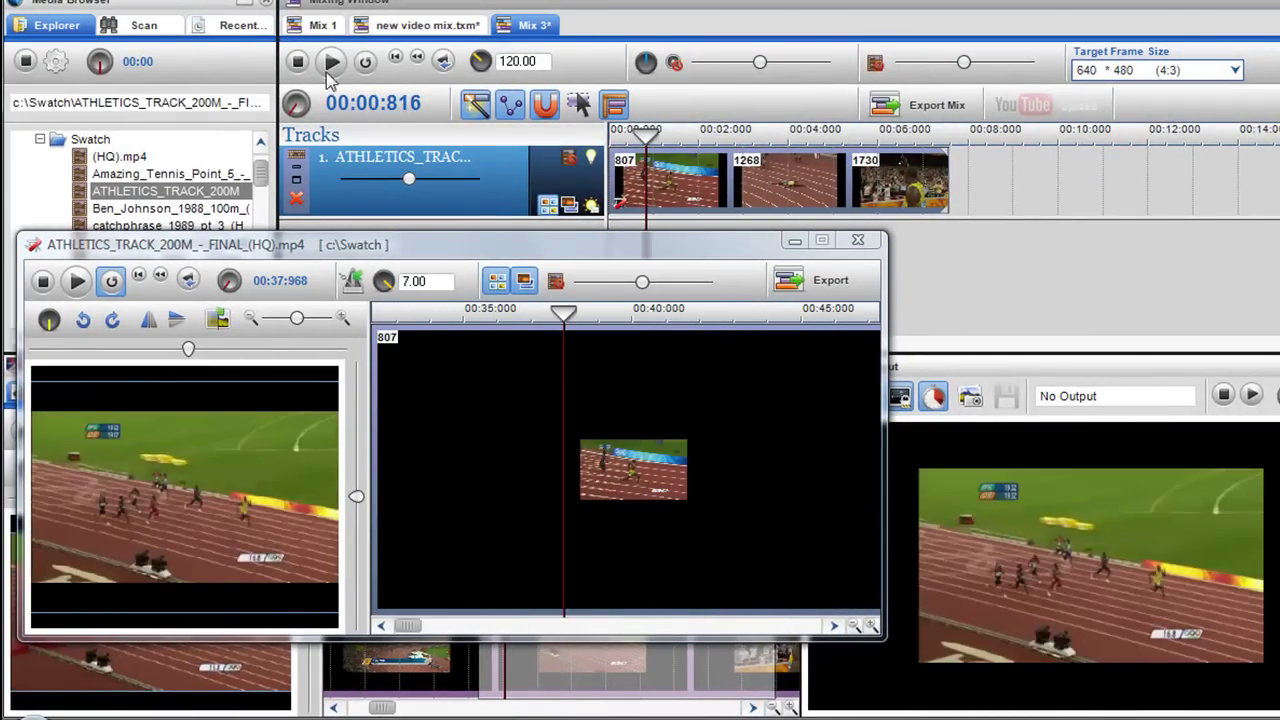
left_click(328, 70)
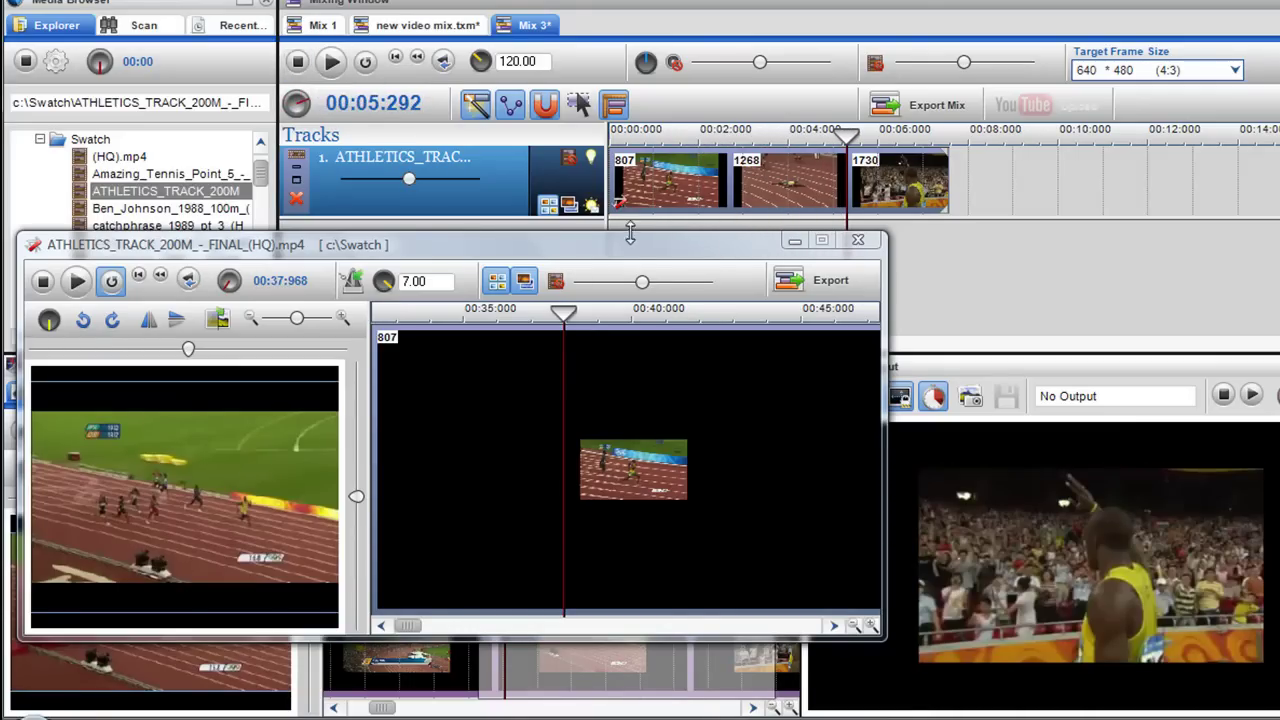
Step: Restore the clip's 1.00 tempo and stretch its Mix 3 track to end at 00:52.992
left_click_drag(630, 238, 735, 225)
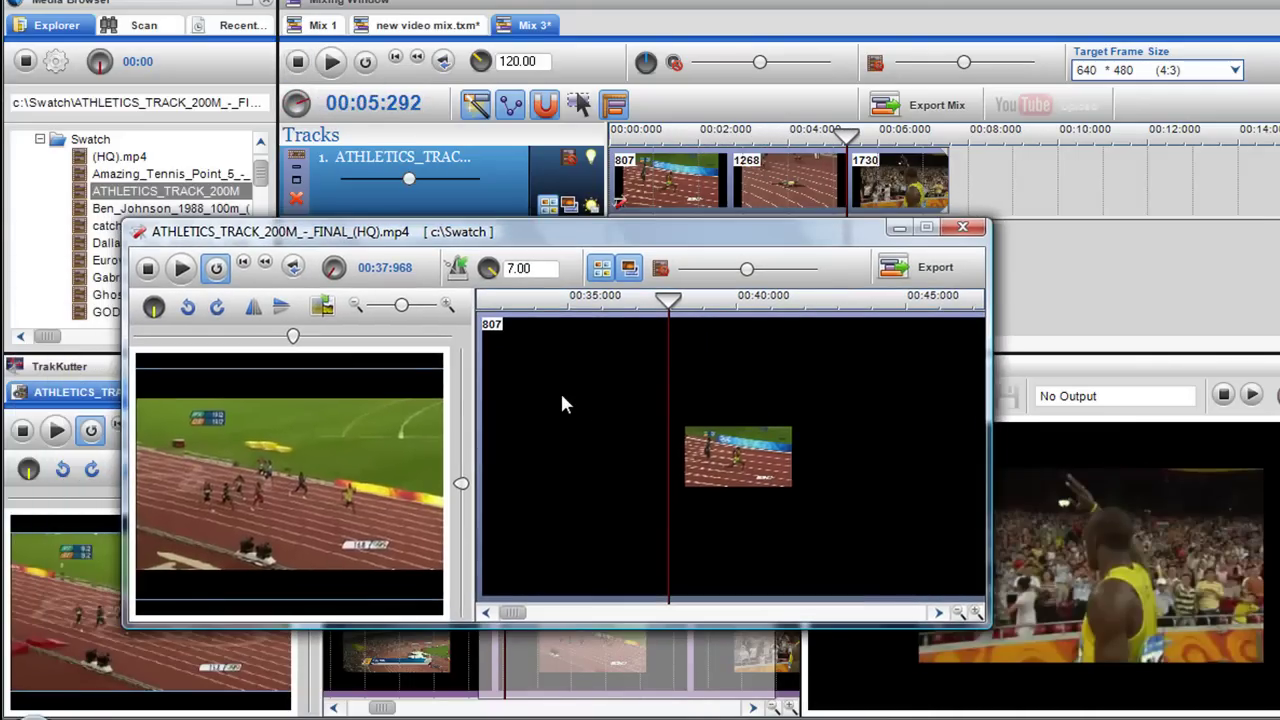
left_click(460, 277)
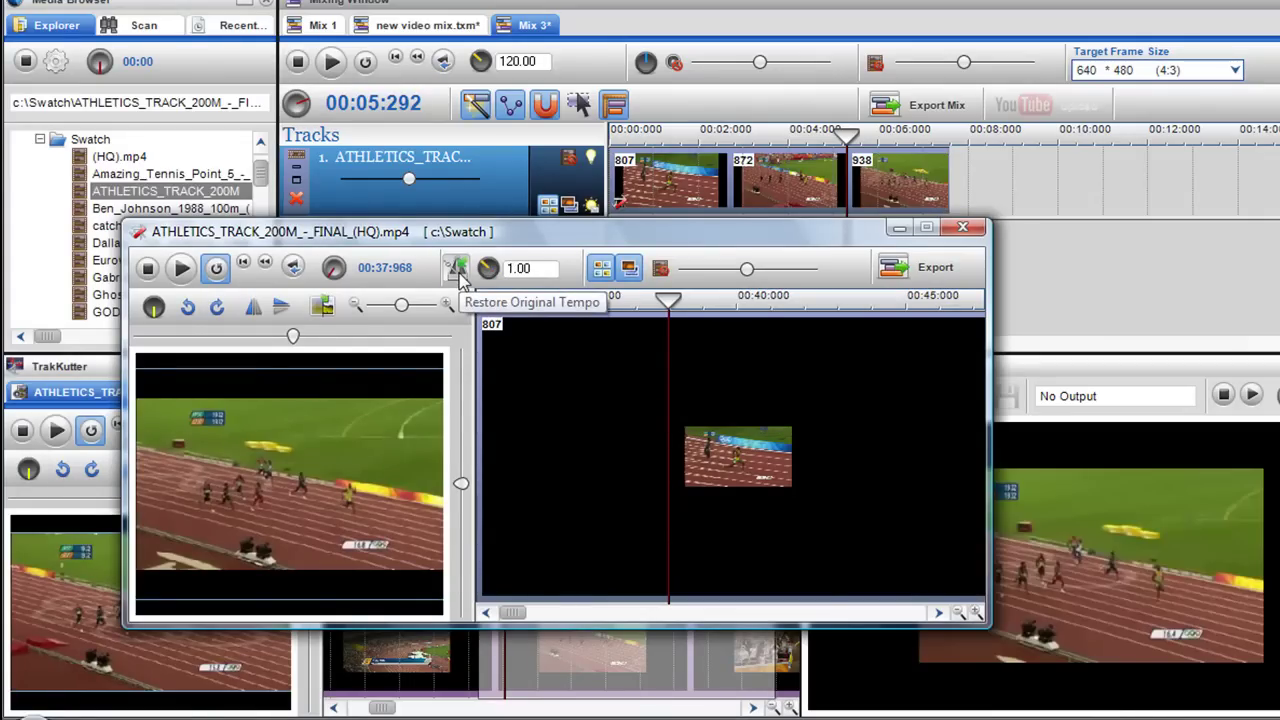
left_click_drag(943, 176, 1105, 180)
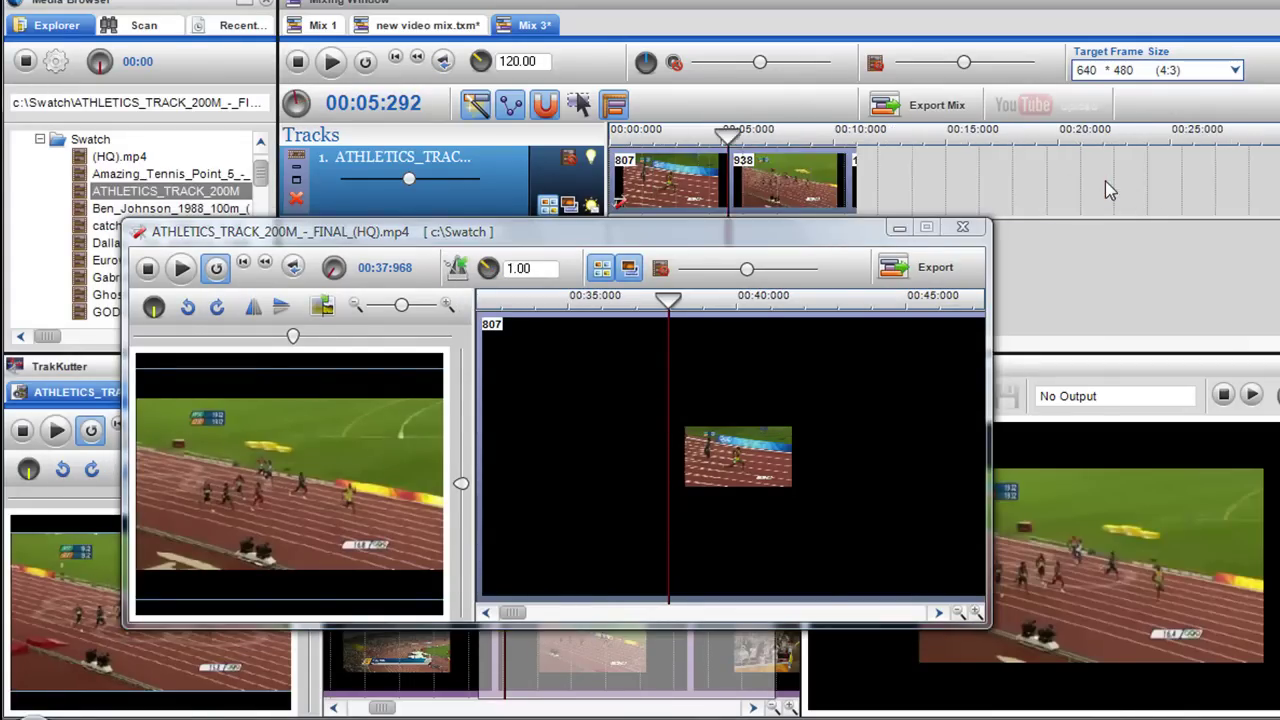
left_click_drag(790, 172, 1100, 190)
left_click_drag(1265, 200, 1268, 205)
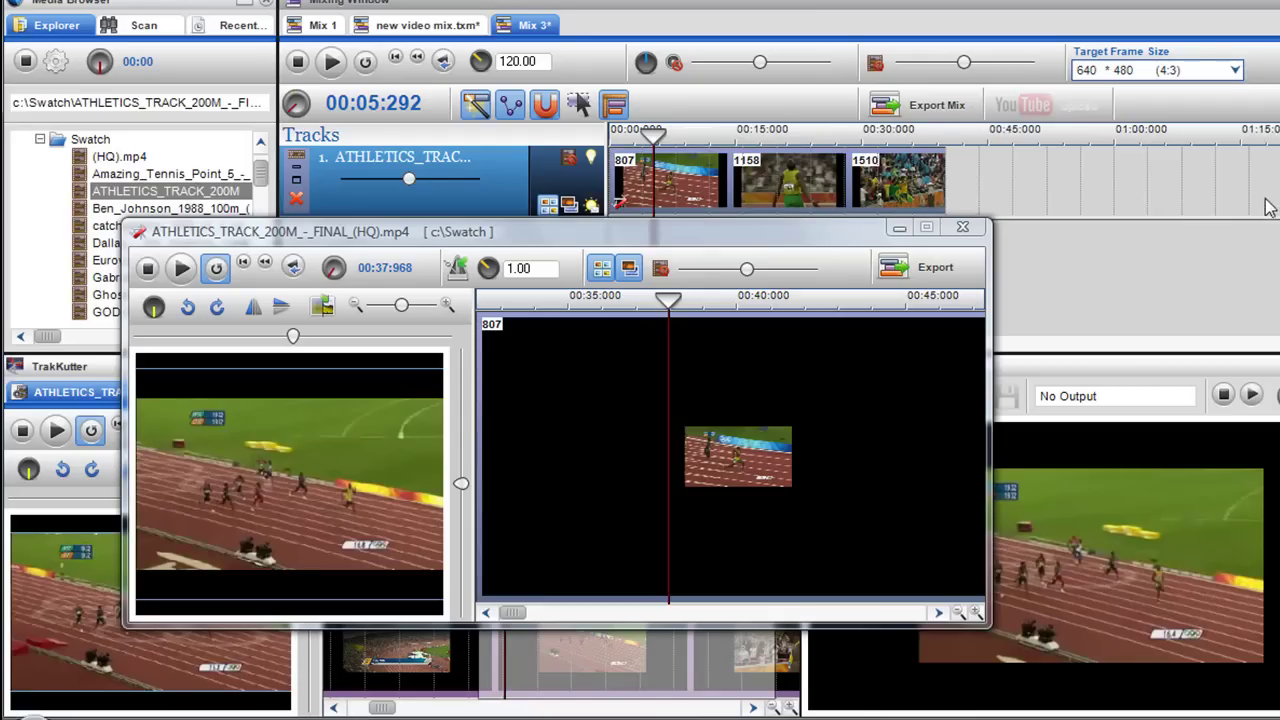
left_click_drag(950, 195, 1058, 211)
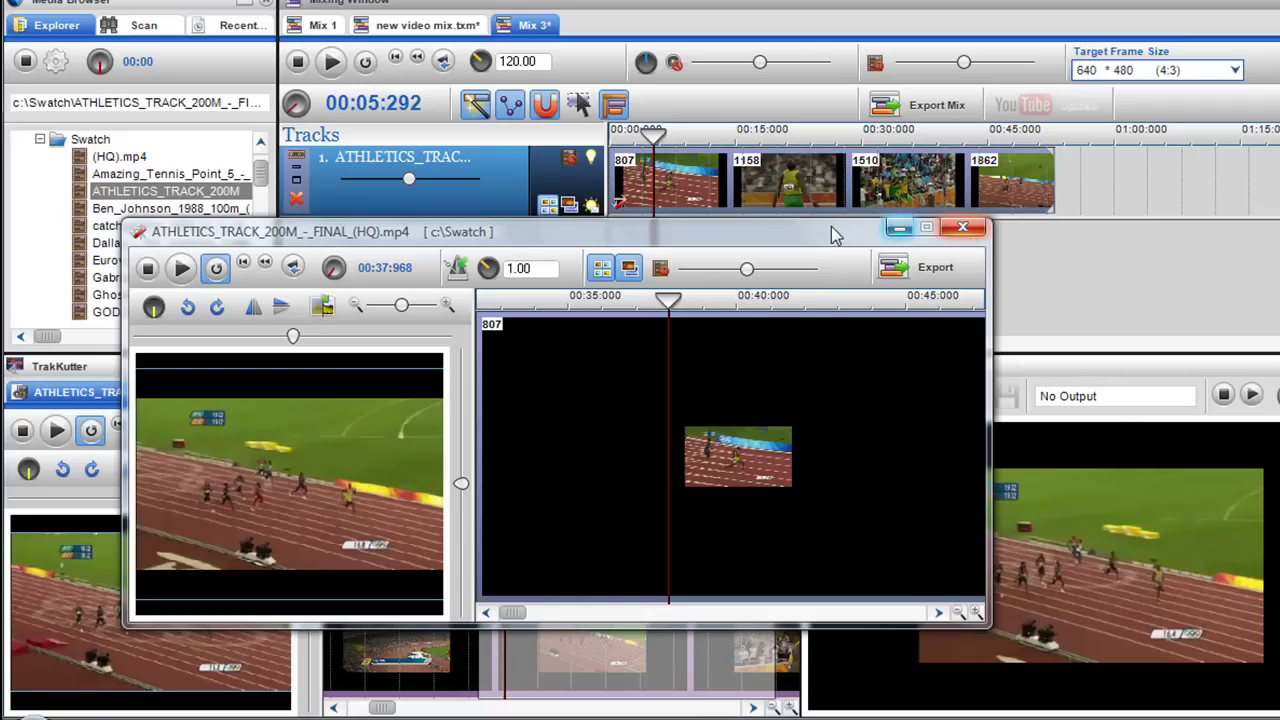
Step: Reposition the clip window and scrub the mix to preview the reversed race clip
left_click_drag(835, 234, 818, 258)
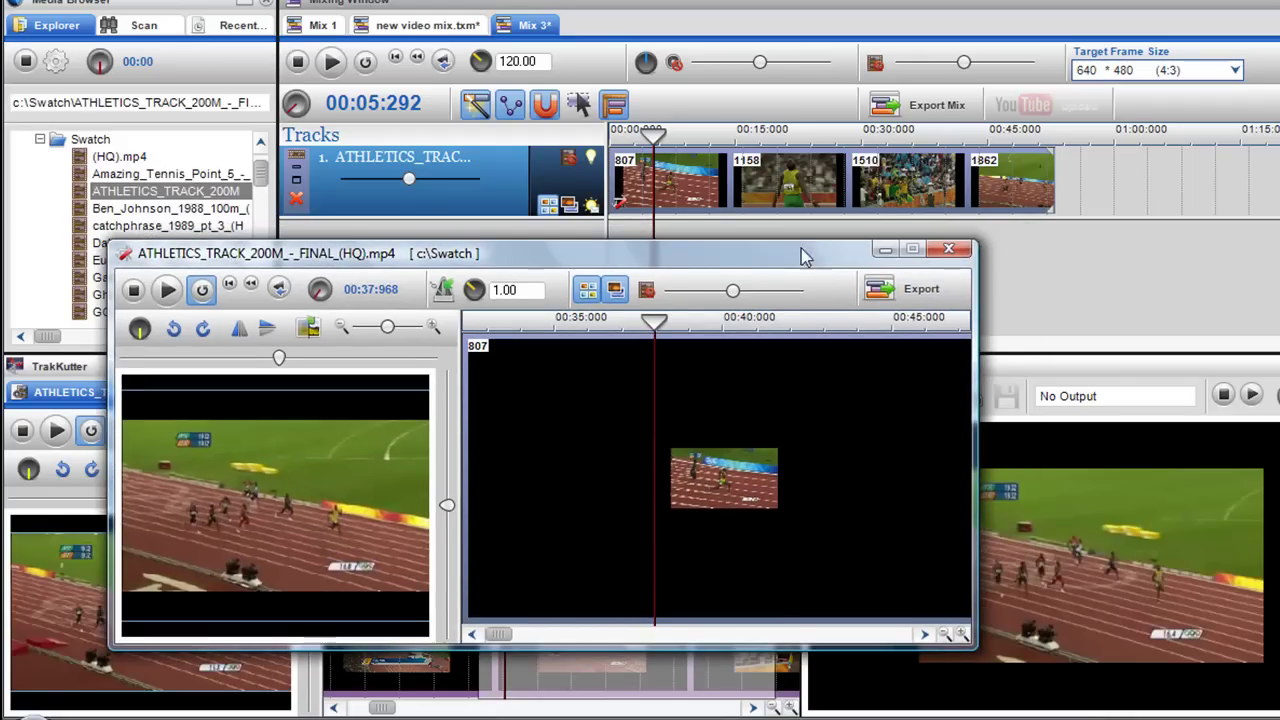
left_click_drag(805, 257, 784, 221)
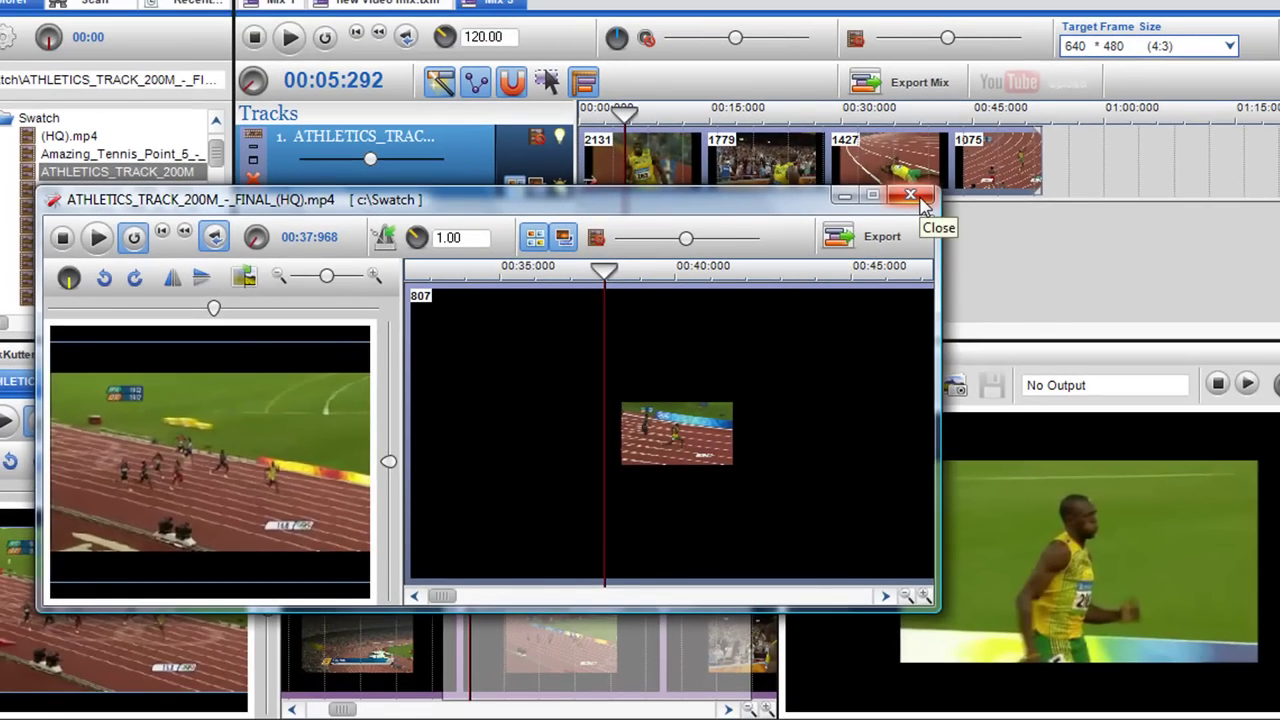
left_click_drag(626, 152, 592, 152)
Step: Play Mix 3 to about 00:14.548, with the clip window moved aside to watch the video output
left_click(292, 40)
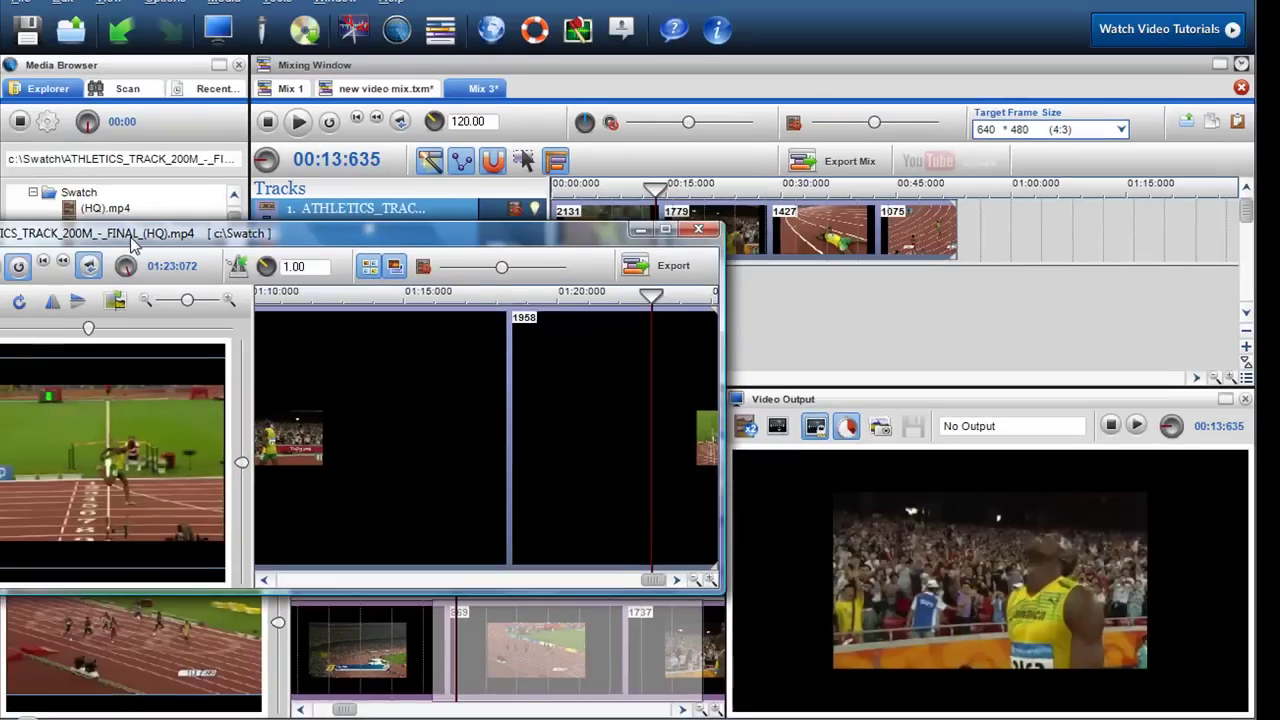
left_click_drag(160, 229, 270, 272)
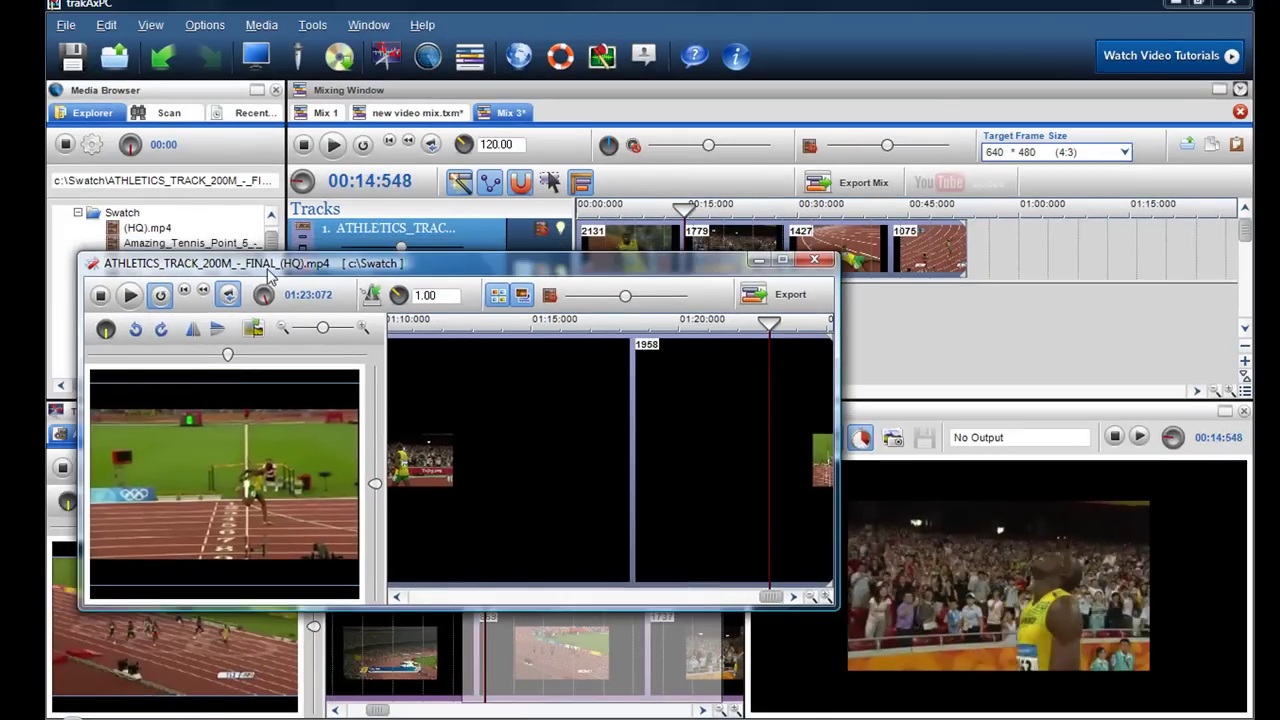